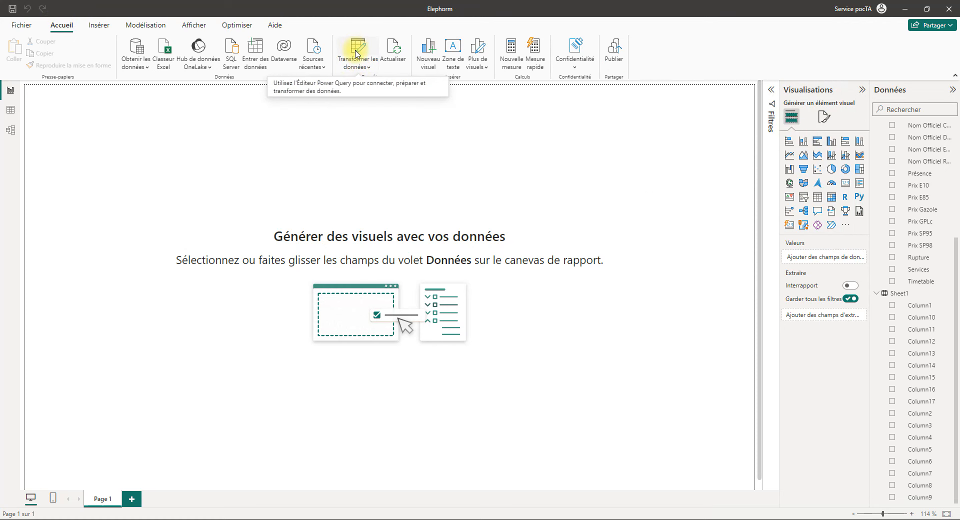
Open the Power Query editor to transform the data and maximize its window.
click(360, 47)
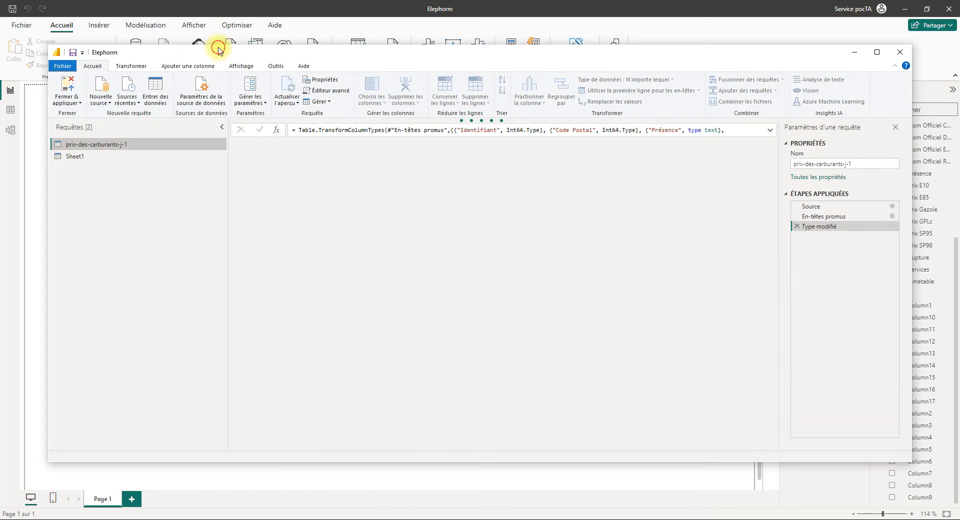
drag(223, 49, 201, 45)
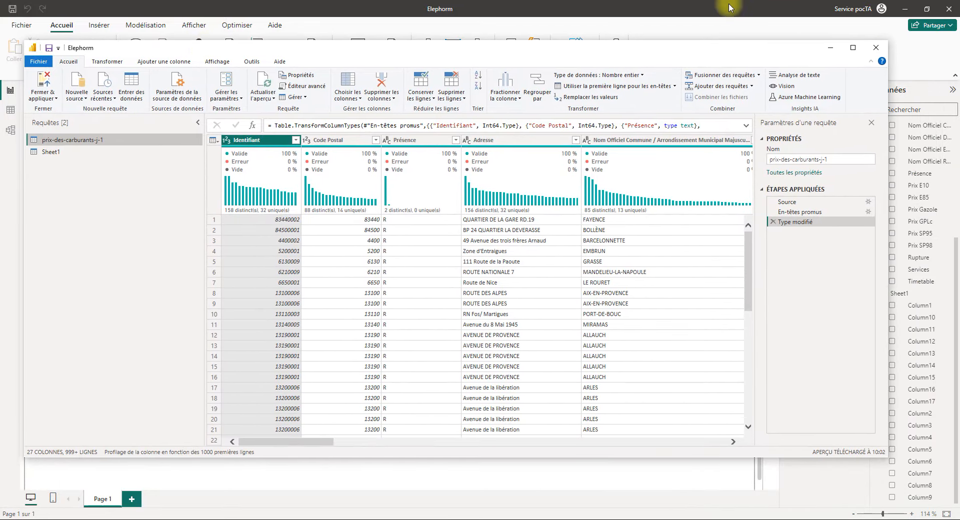
click(855, 48)
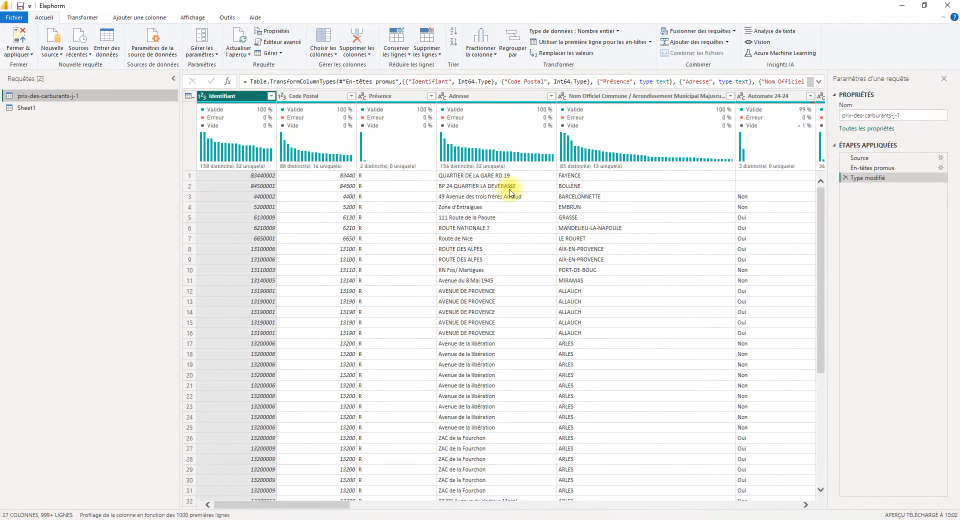
Rename the Sheet1 query as Facturation.
click(31, 108)
click(39, 97)
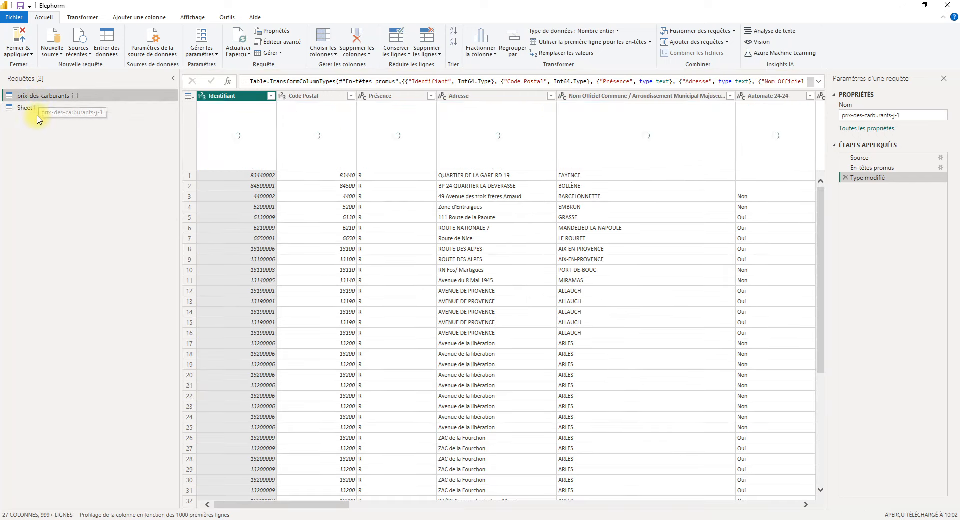
click(40, 105)
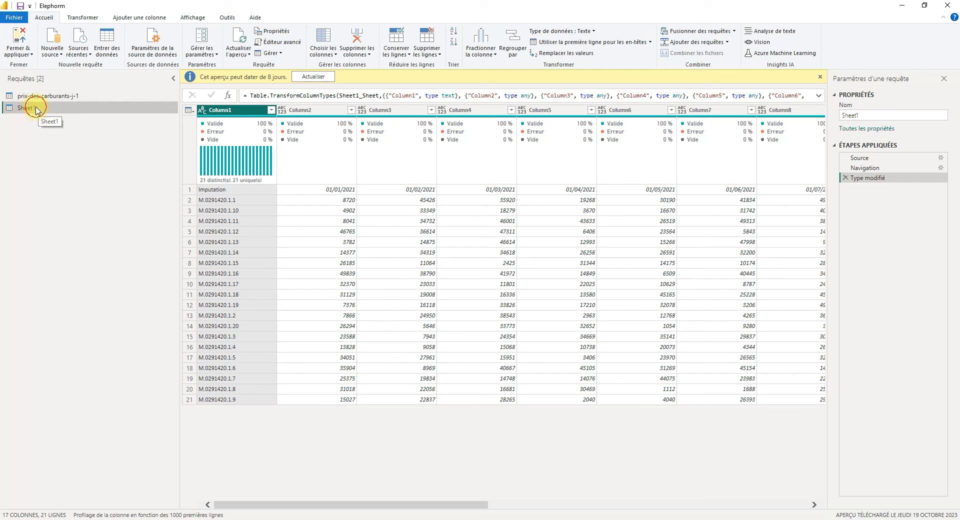
double_click(36, 108)
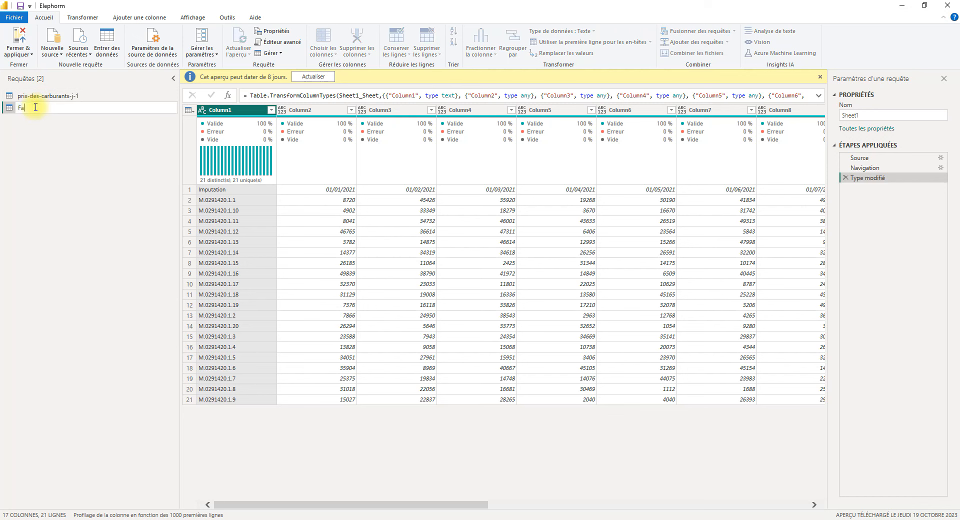
text(Facturation)
key(Return)
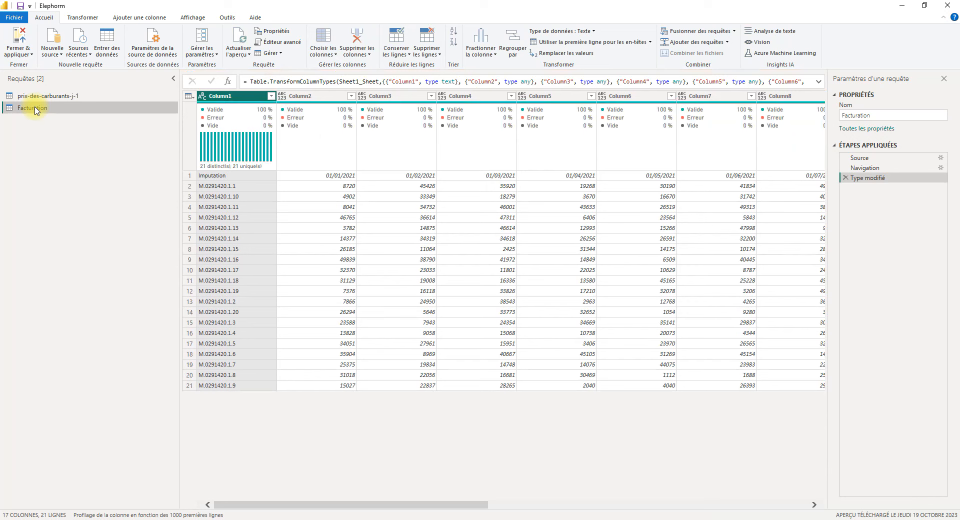
Rename the prix-des-carburants-j-1 query as prix-des-carburants by removing its -j-1 suffix.
click(58, 97)
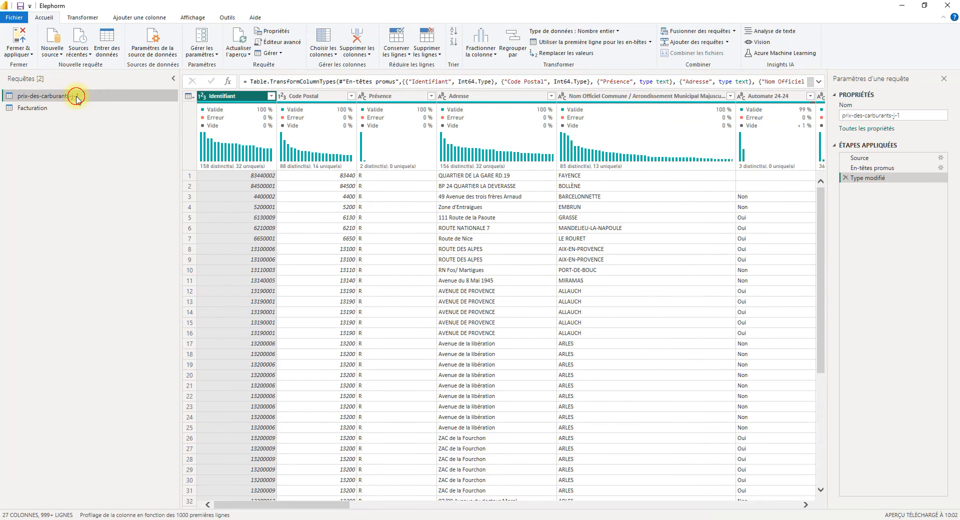
double_click(70, 96)
click(72, 97)
drag(71, 96, 121, 95)
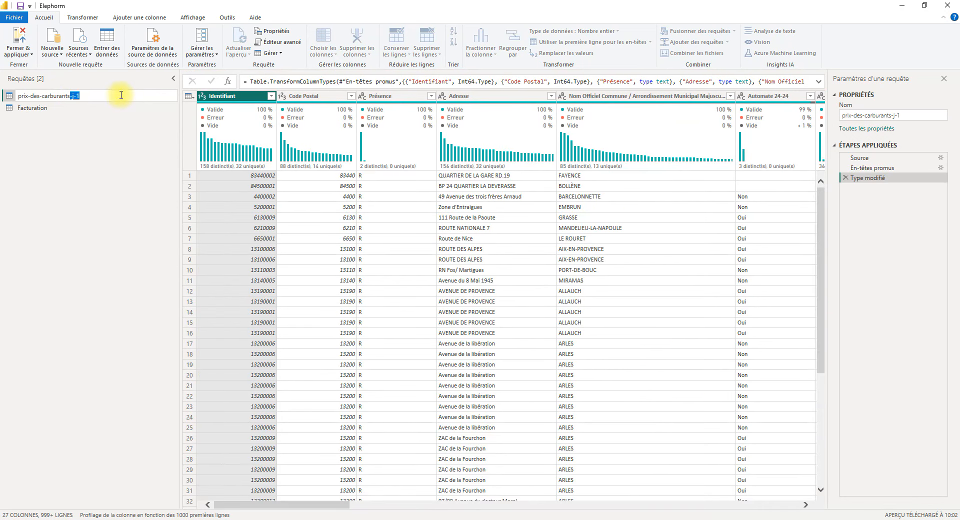
key(BackSpace)
click(66, 171)
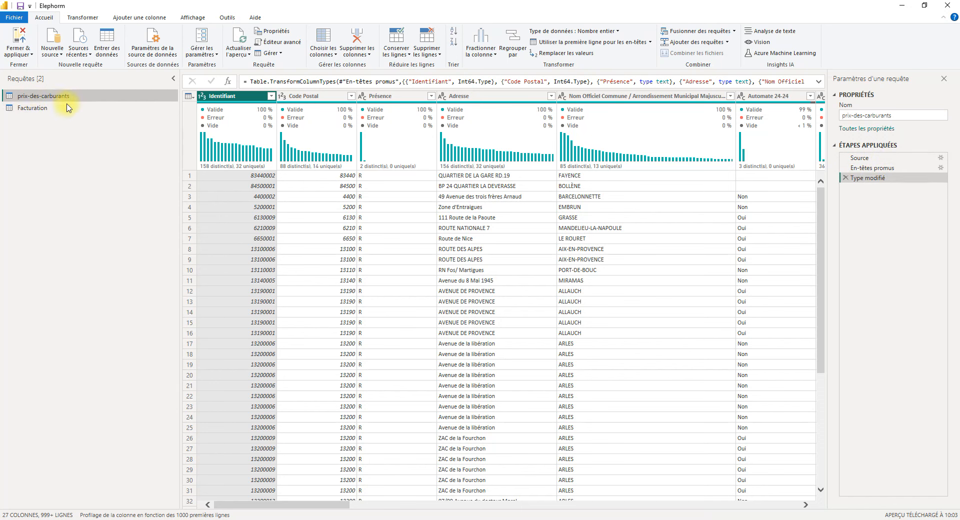
Show the Source step of prix-des-carburants and turn off whitespace display, column quality, column distribution and column profile in the data preview.
click(861, 159)
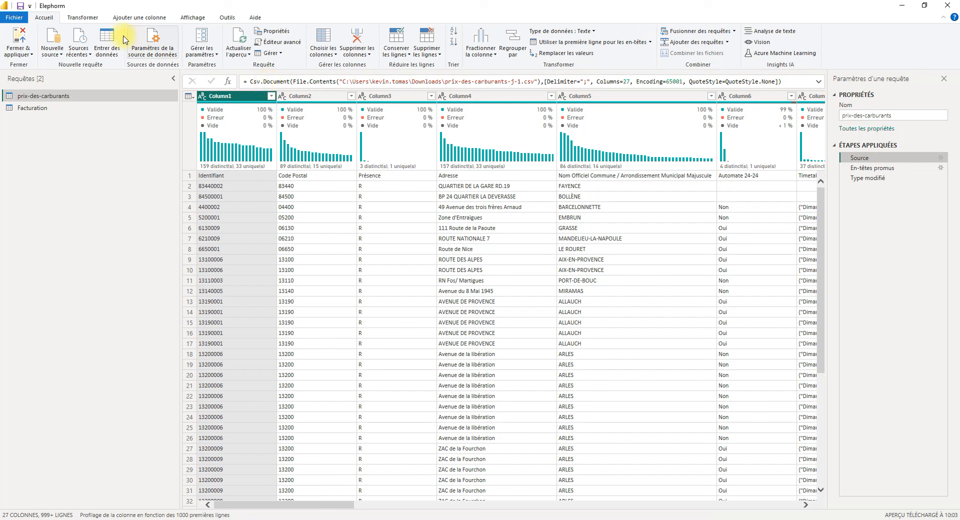
click(191, 21)
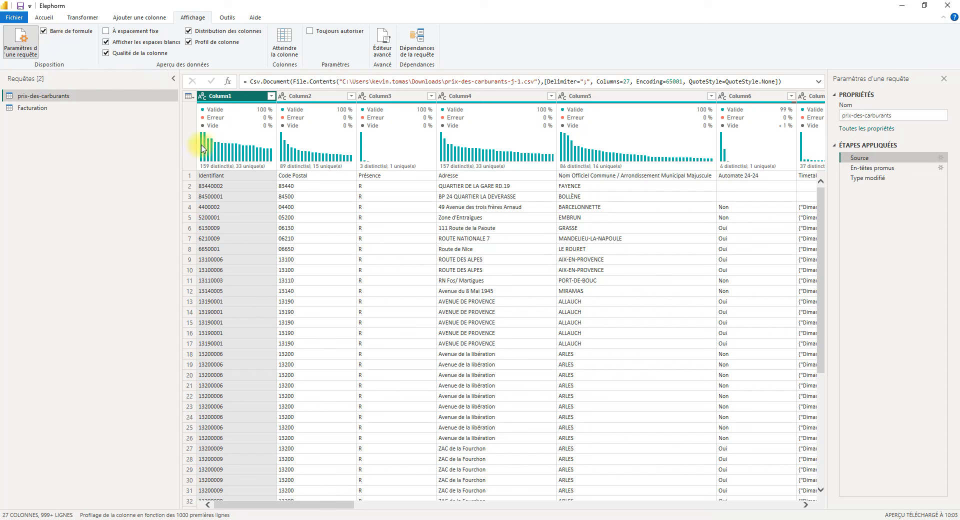
mouse_move(216, 126)
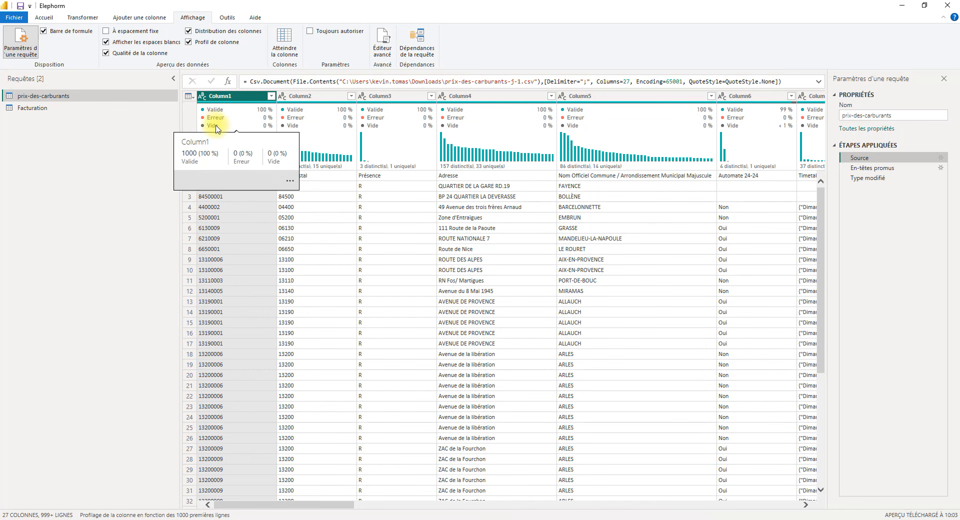
click(134, 53)
click(140, 42)
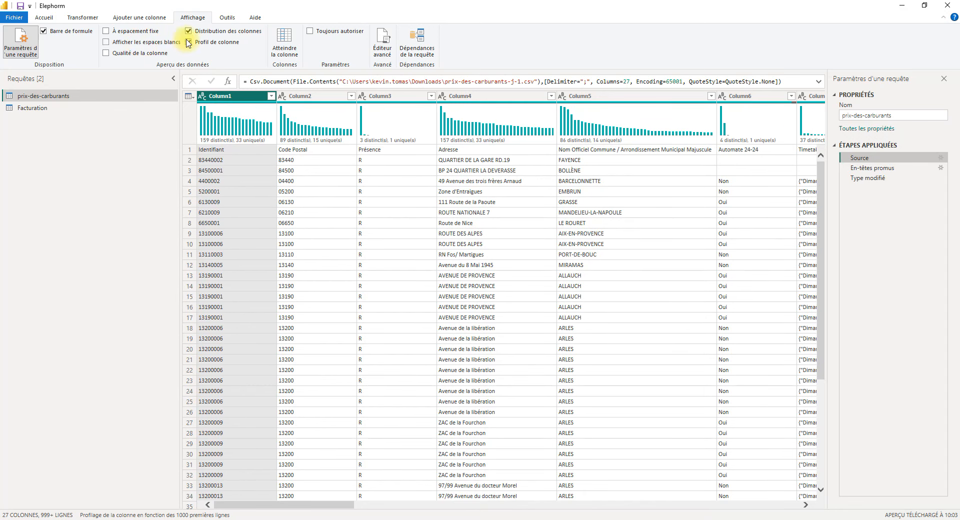
click(189, 31)
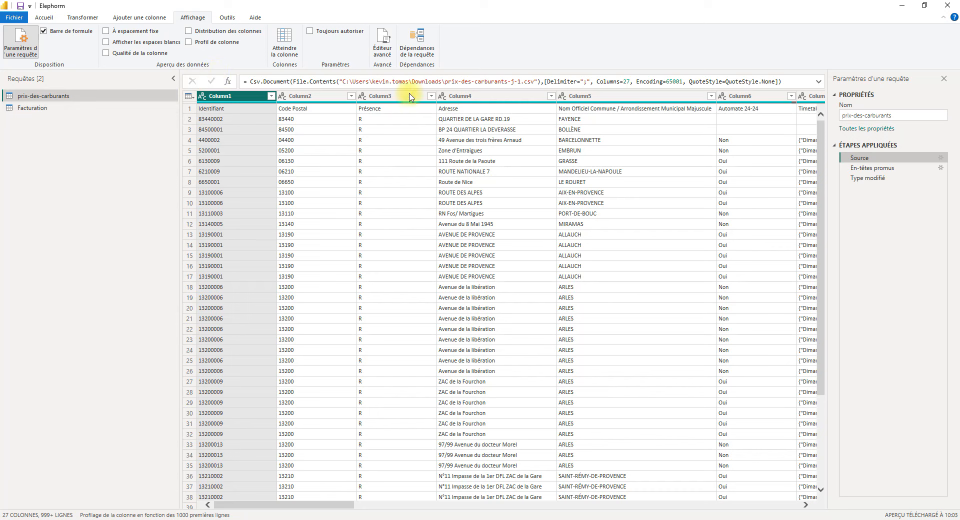
Turn whitespace display, column quality, column distribution and column profile back on in the data preview.
click(139, 43)
click(134, 53)
click(213, 31)
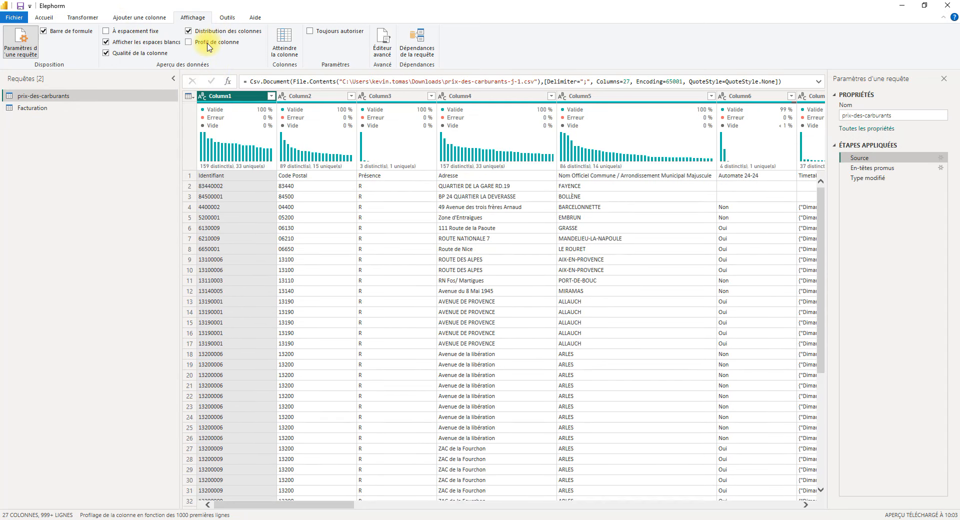
click(208, 44)
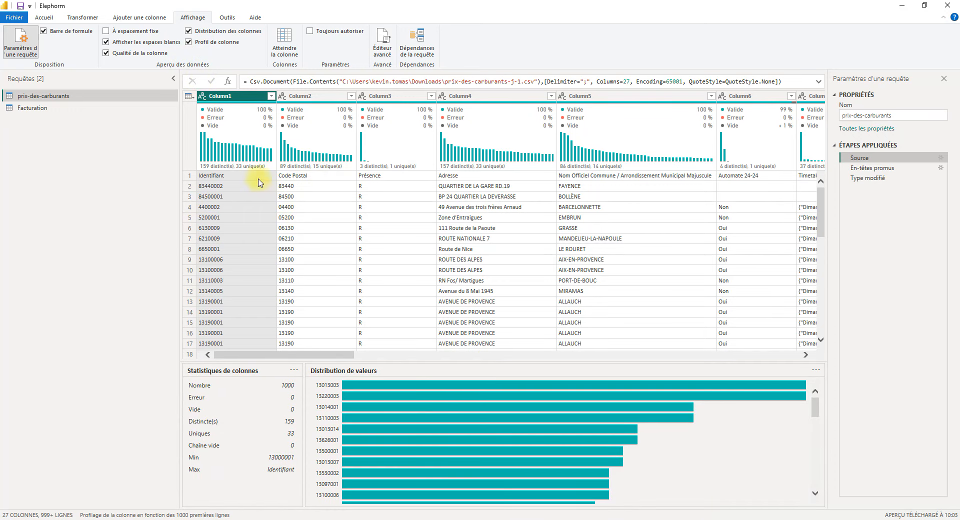
Examine the file path, delimiter, column count and encoding in the Source formula of prix-des-carburants.
click(44, 18)
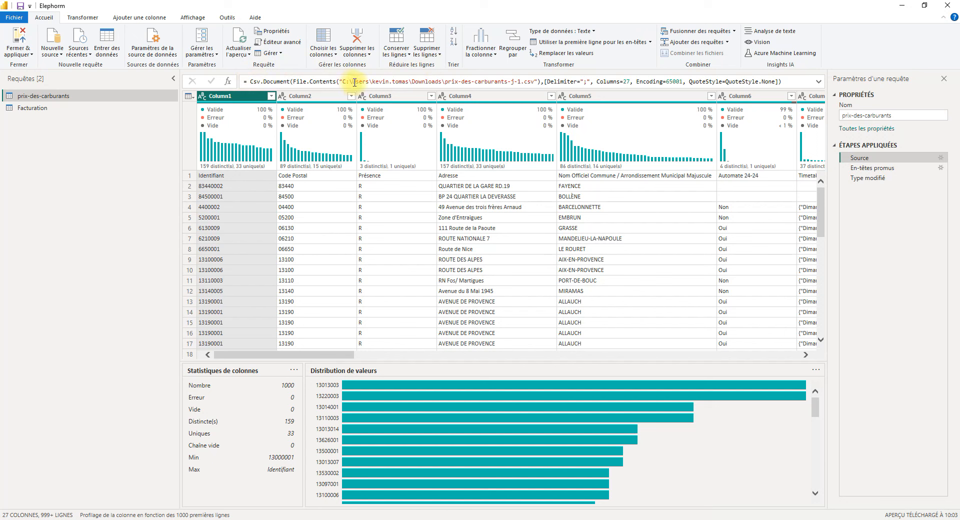
drag(350, 82, 534, 81)
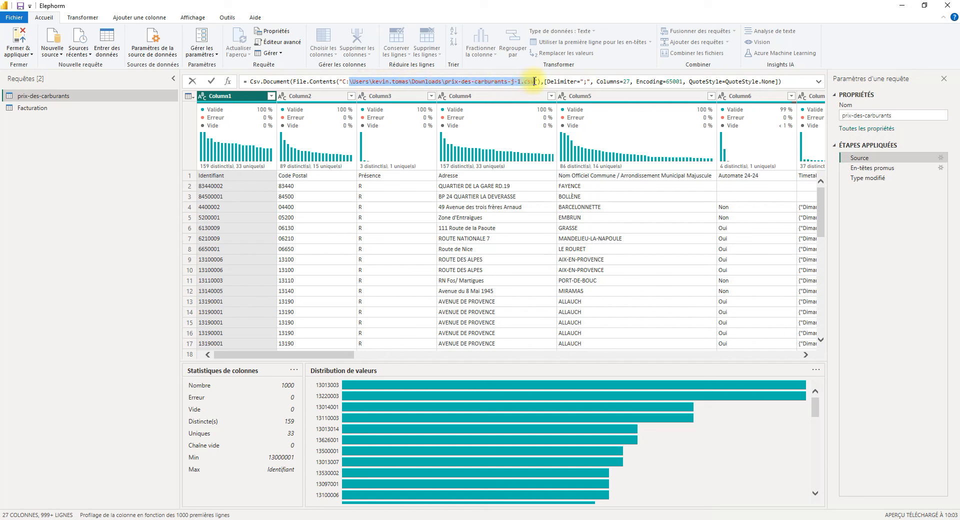
drag(534, 82, 699, 82)
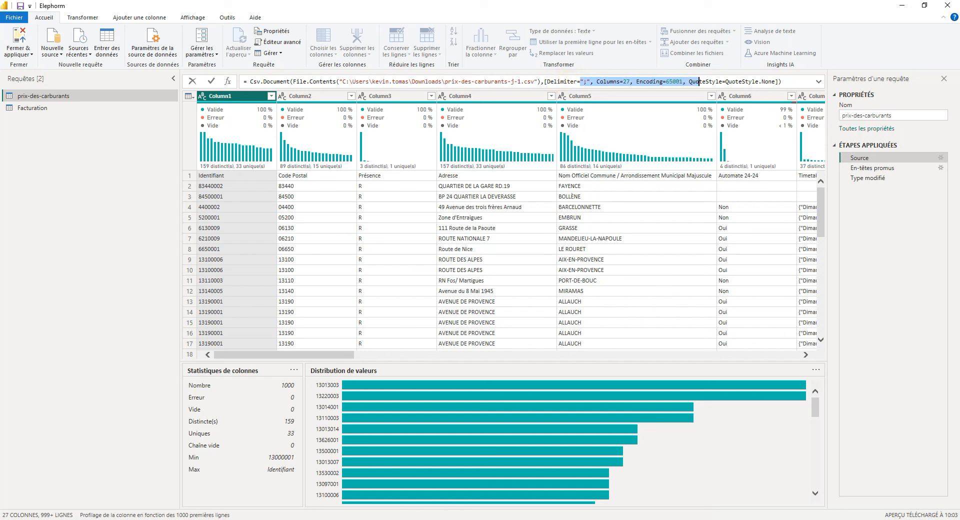
Examine the Excel file path in the Source formula of the Facturation query.
click(44, 108)
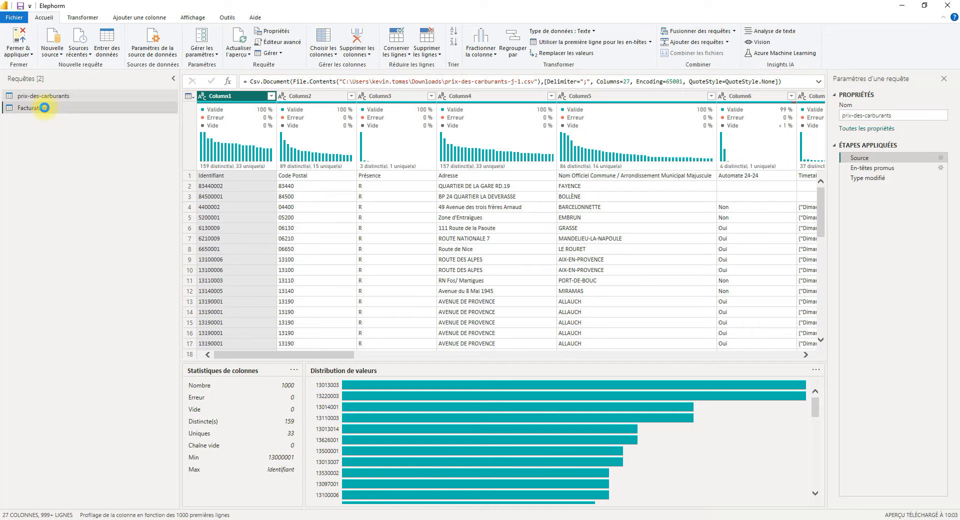
click(861, 158)
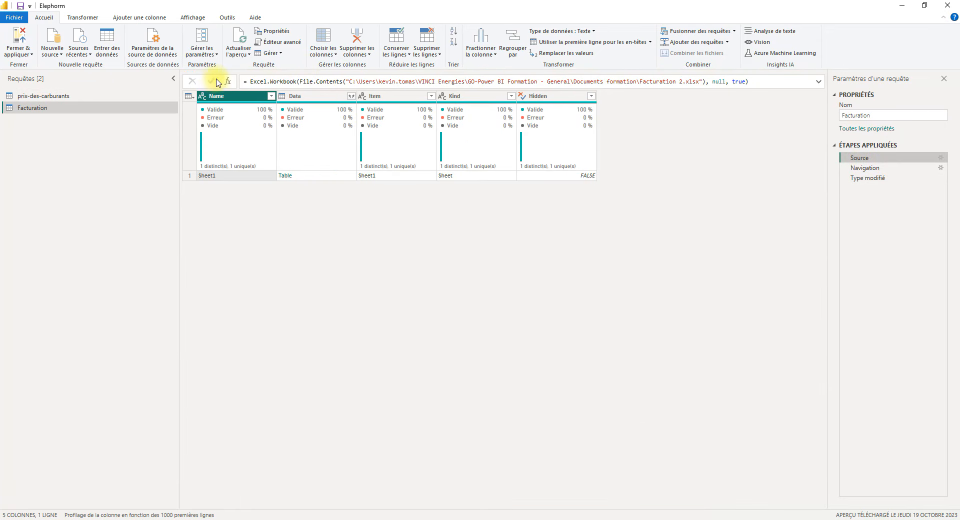
click(250, 81)
drag(264, 81, 685, 81)
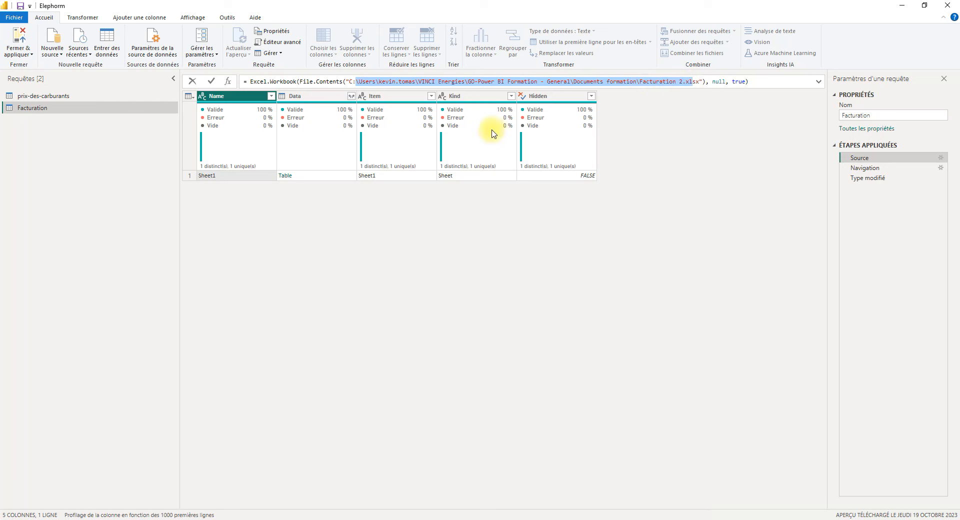
Compare the Source and En-têtes promus steps of prix-des-carburants, checking how the first row relates to the column headers.
click(37, 97)
click(868, 158)
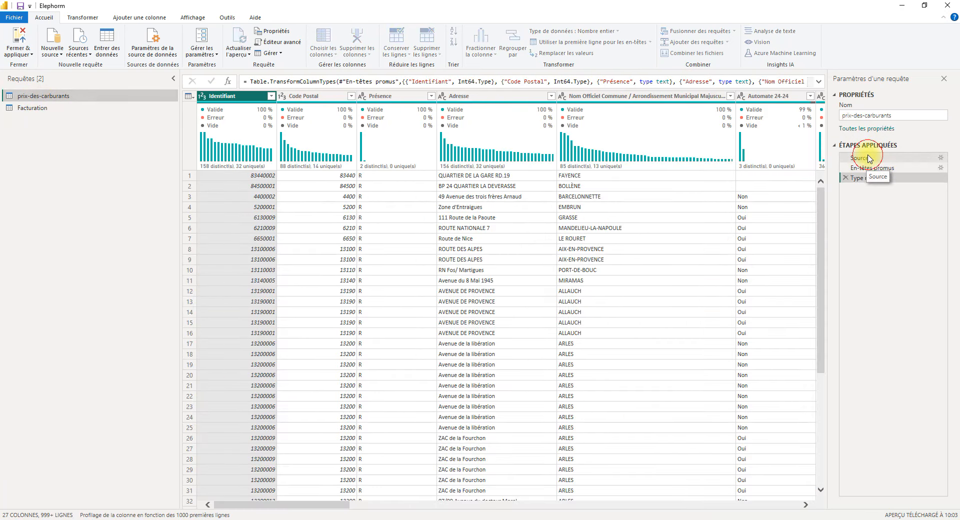
click(861, 169)
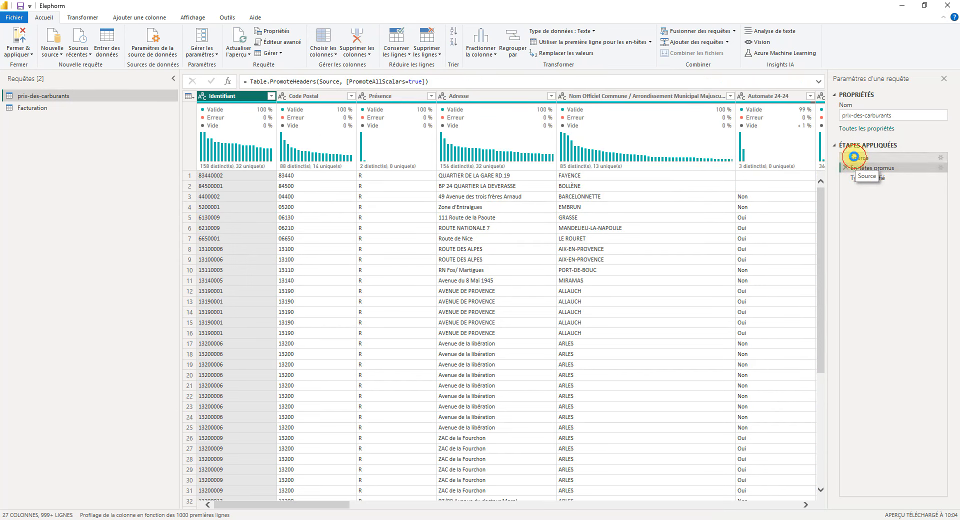
click(854, 157)
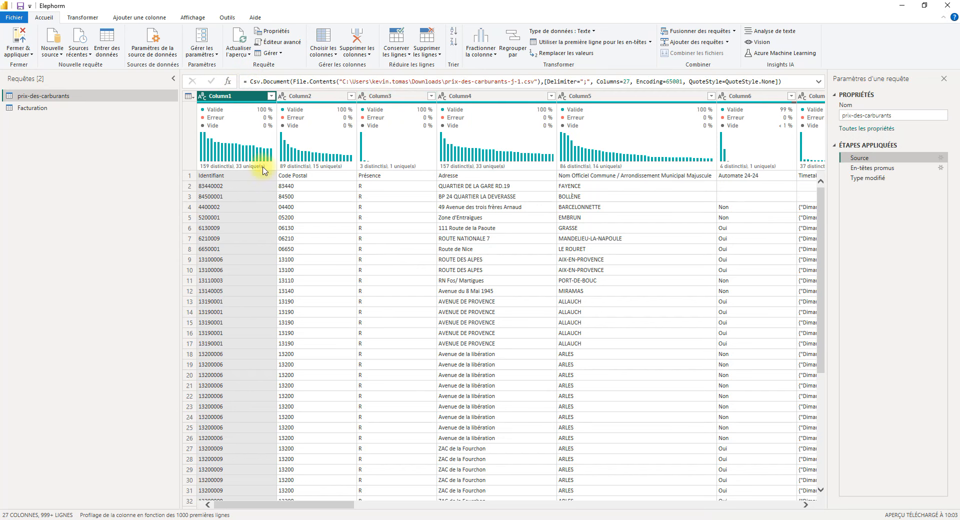
click(189, 175)
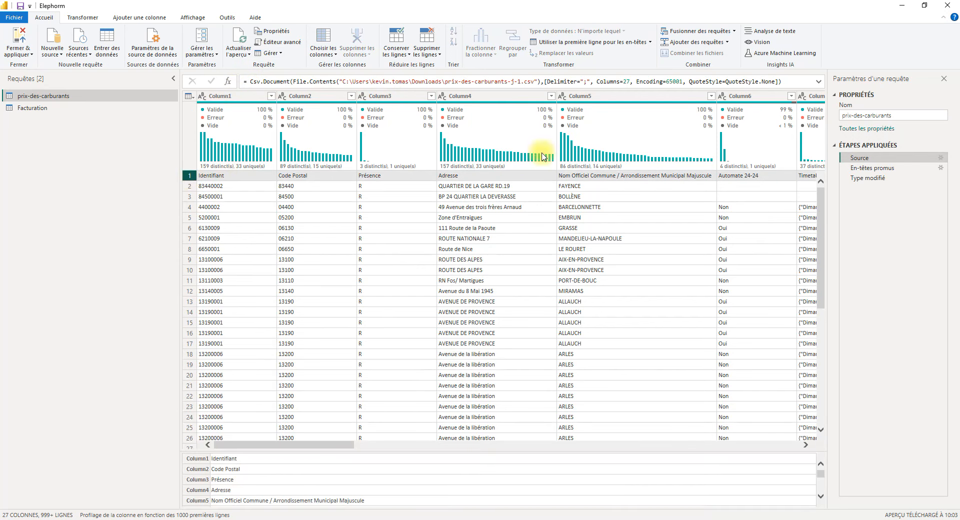
click(890, 171)
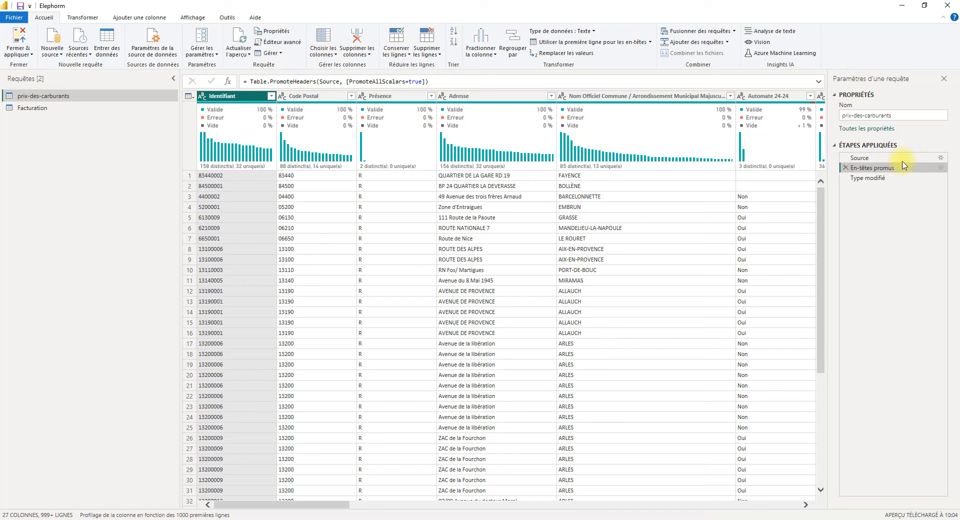
Examine the full formula of the Type modifié step, including the types assigned to the Identifiant and Mise à jour columns.
click(866, 180)
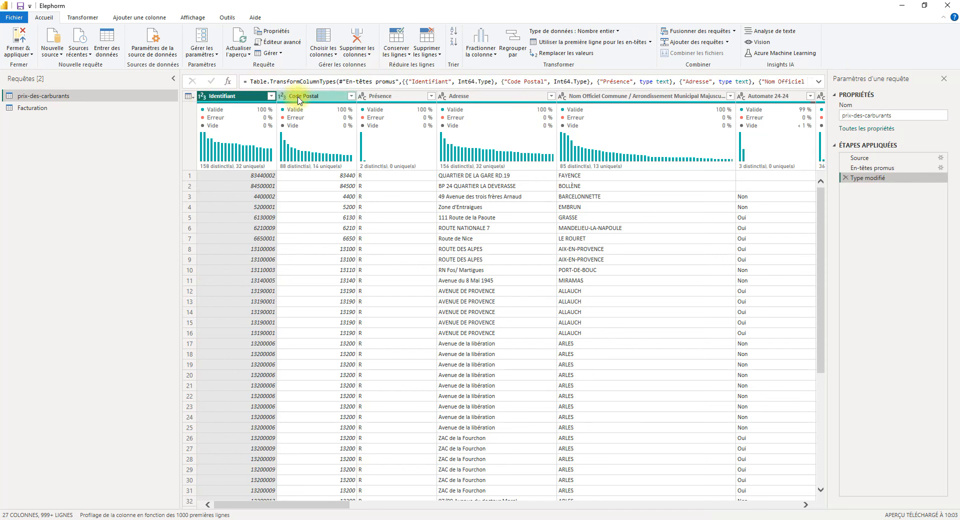
click(818, 82)
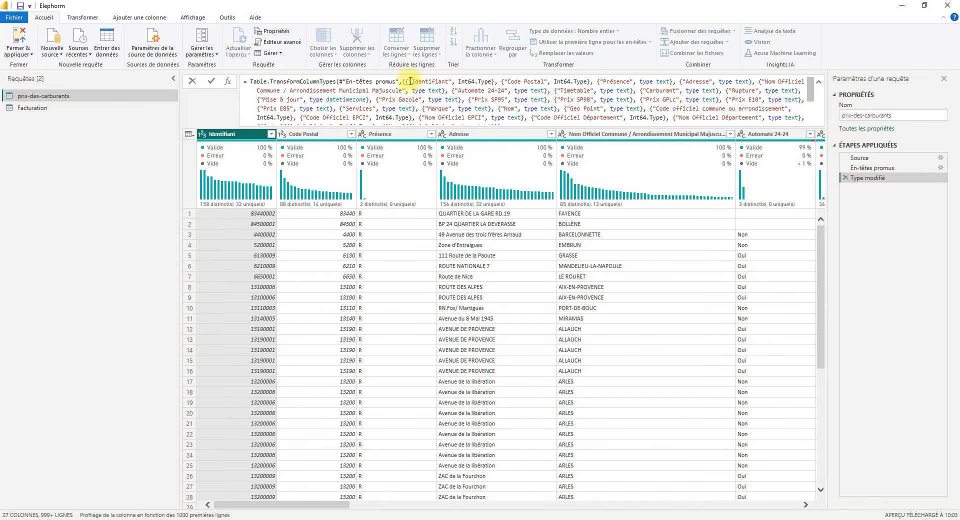
drag(413, 81, 490, 81)
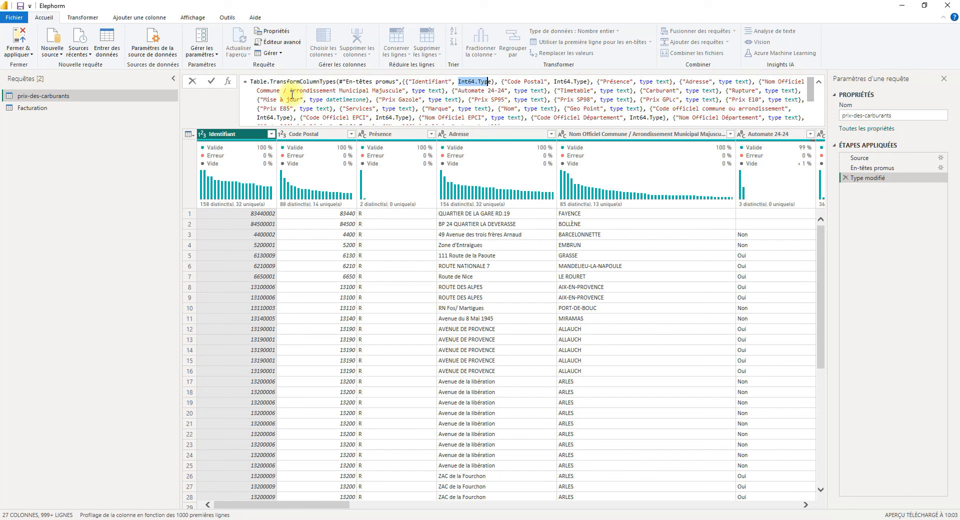
drag(262, 99, 299, 100)
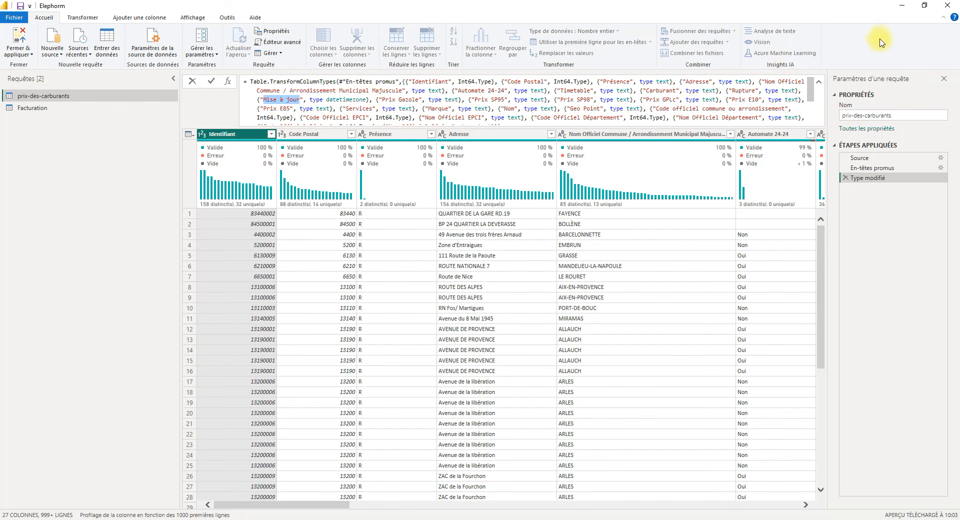
click(819, 84)
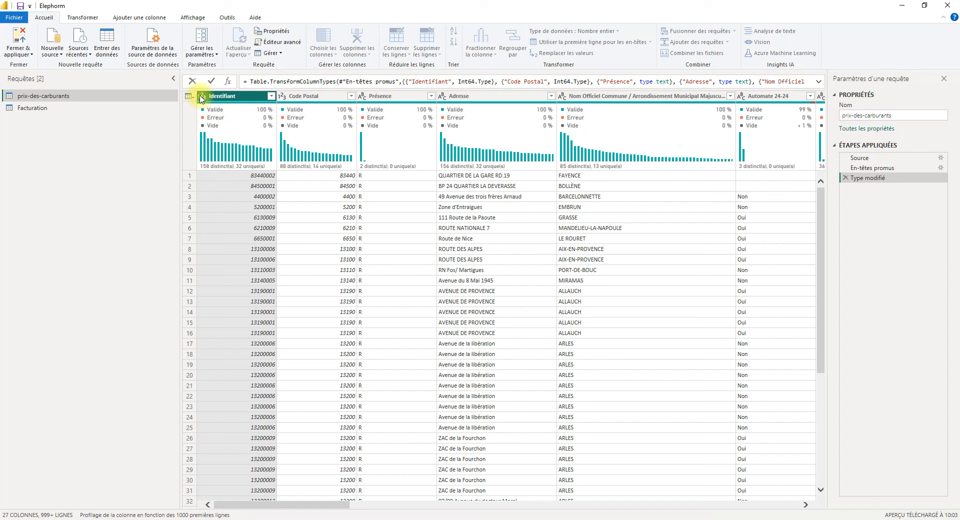
Examine the data types offered for the Code Postal column of prix-des-carburants.
click(281, 97)
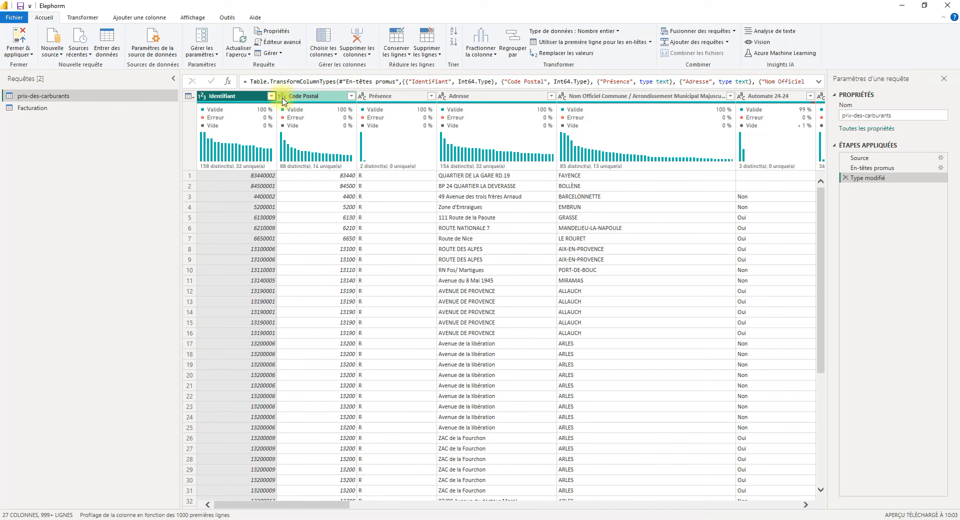
click(283, 98)
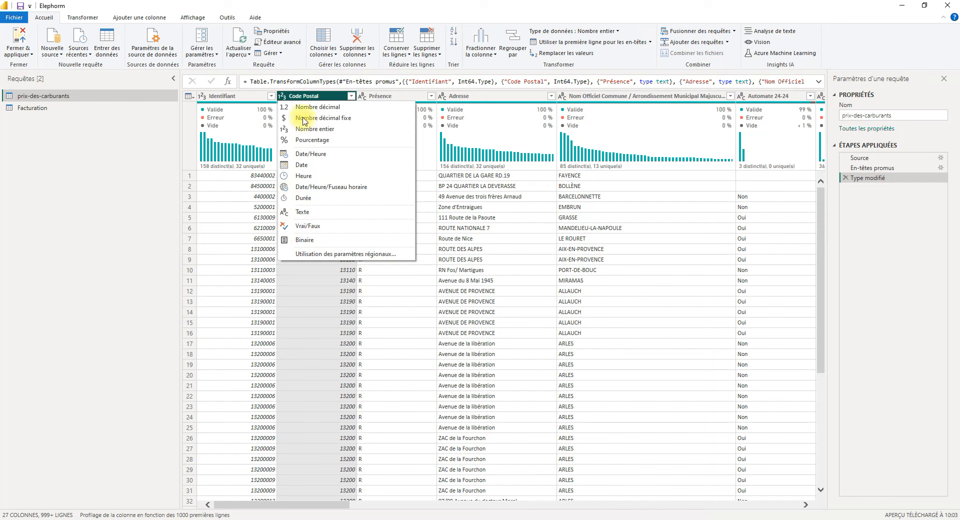
click(282, 98)
click(282, 97)
click(283, 97)
click(284, 97)
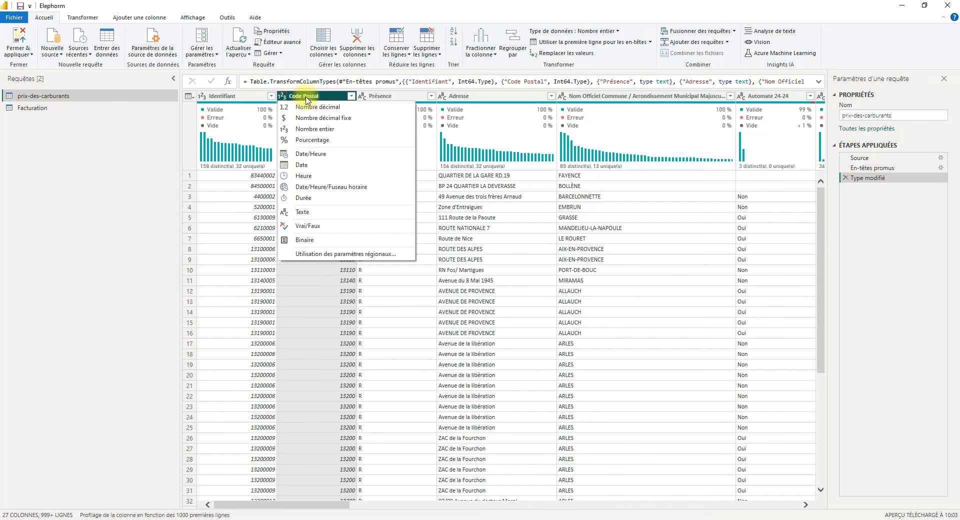
click(306, 96)
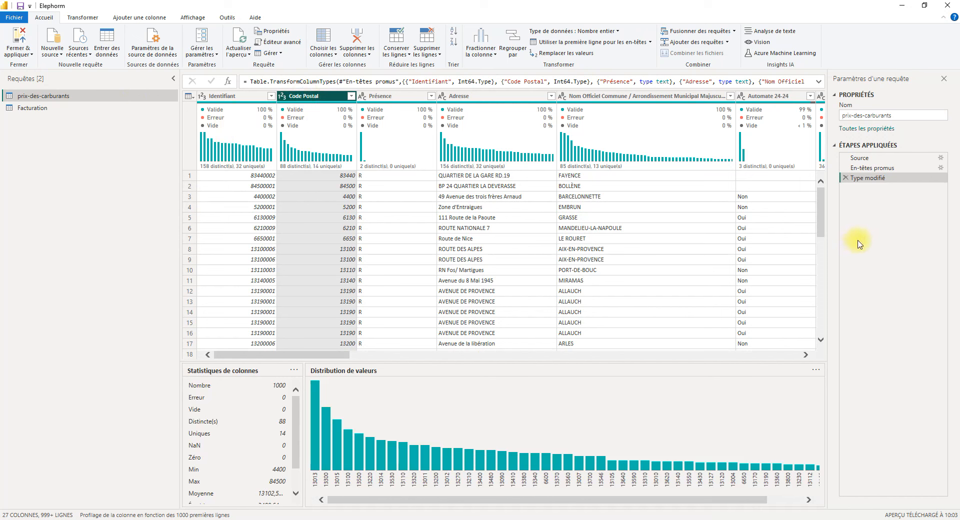
Delete the Type modifié step from the Facturation query.
click(31, 108)
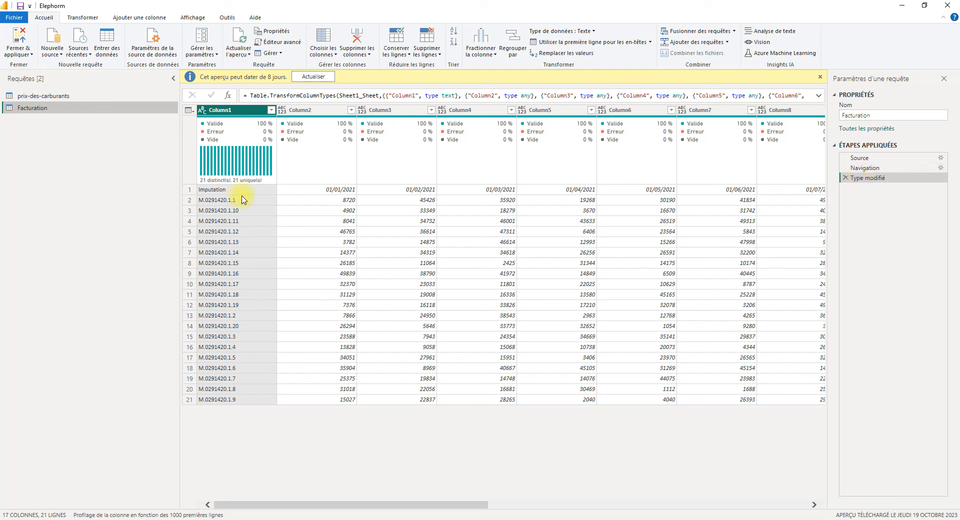
click(846, 179)
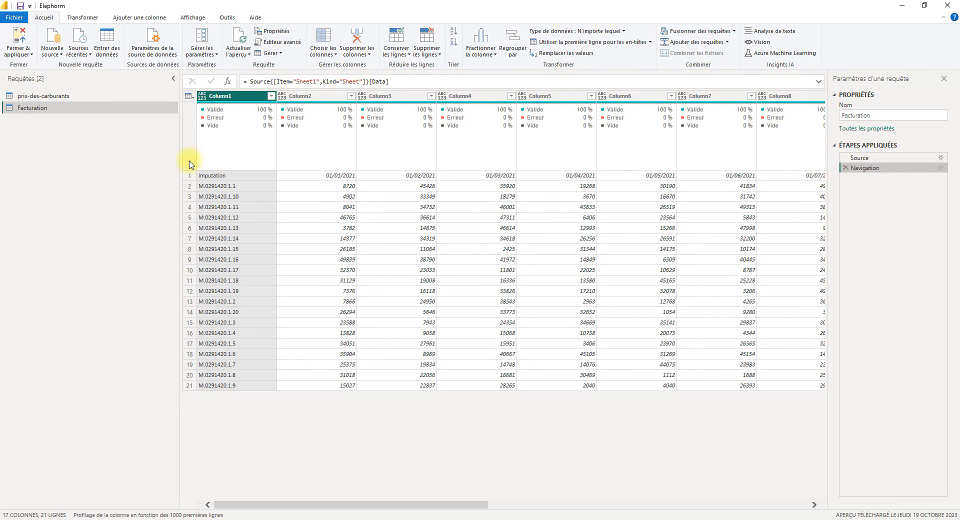
Promote the first row of Facturation to column headers and delete the automatically added type change.
click(189, 178)
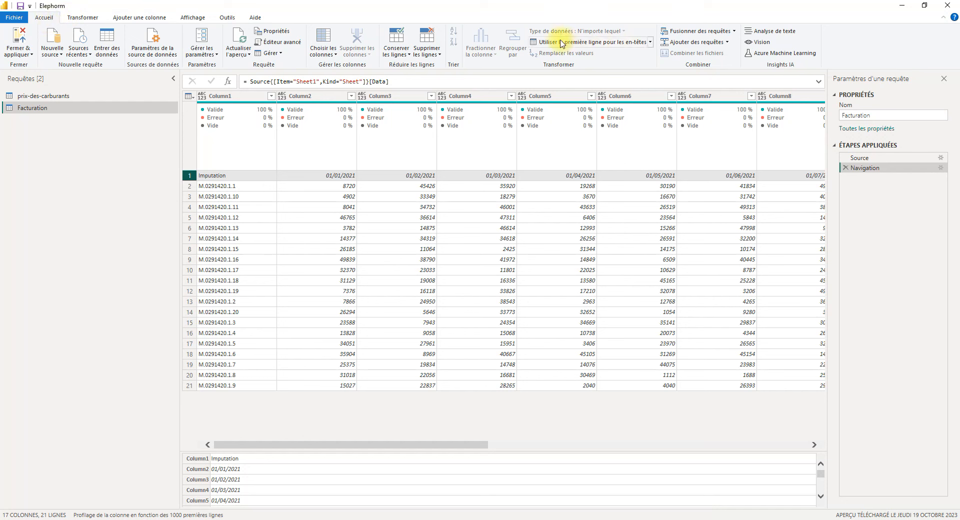
click(616, 44)
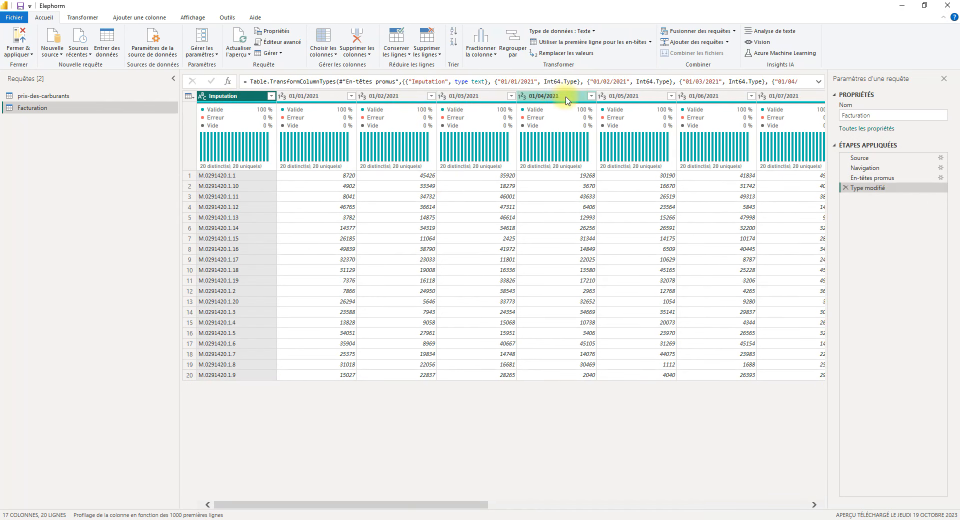
click(847, 189)
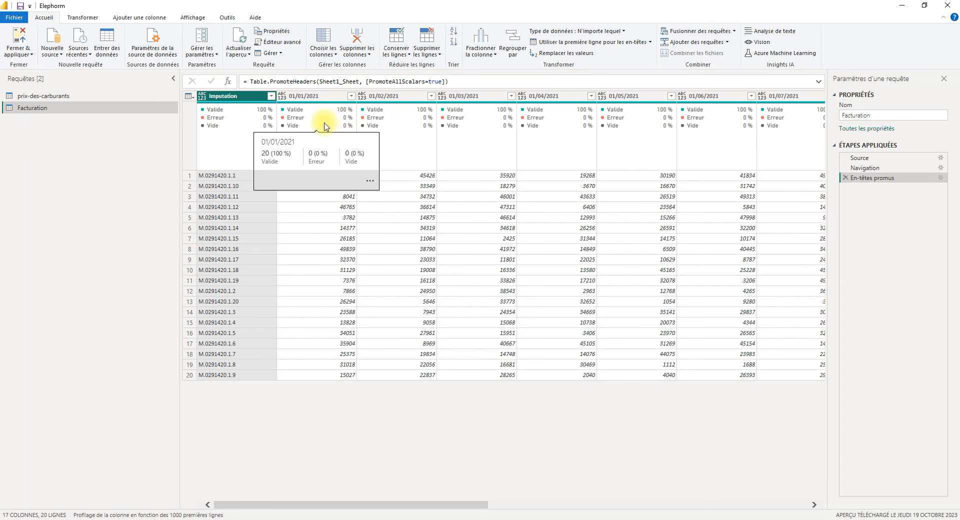
Examine the monthly columns of Facturation, from 01/01/2021 through 01/04/2022.
drag(388, 505, 349, 484)
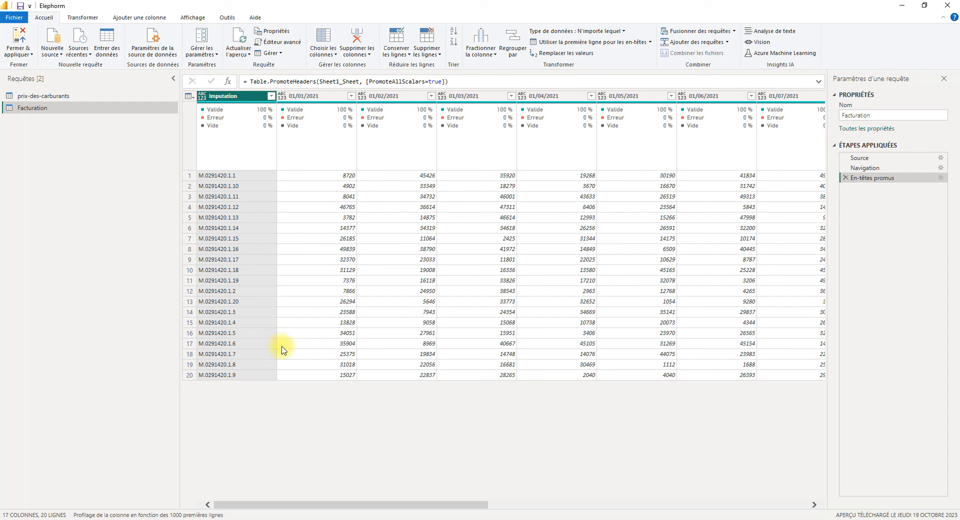
click(240, 97)
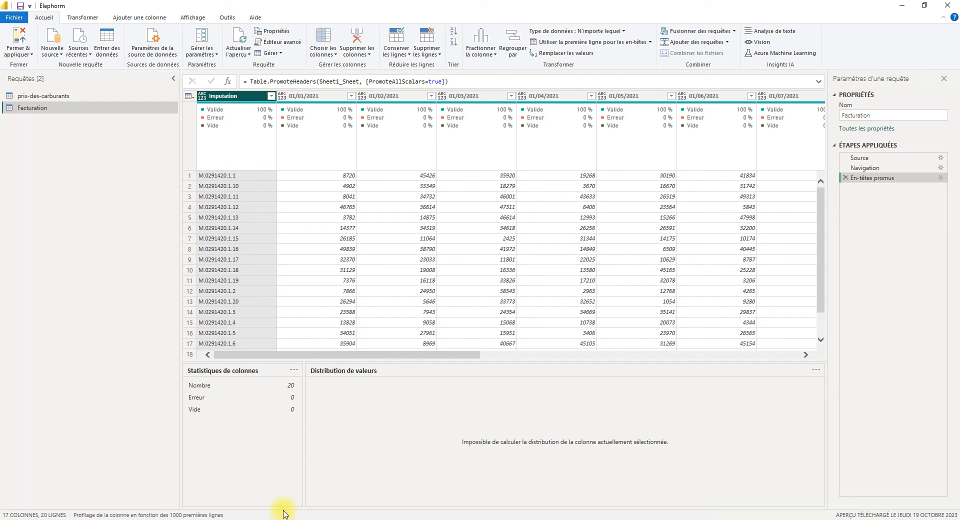
click(302, 96)
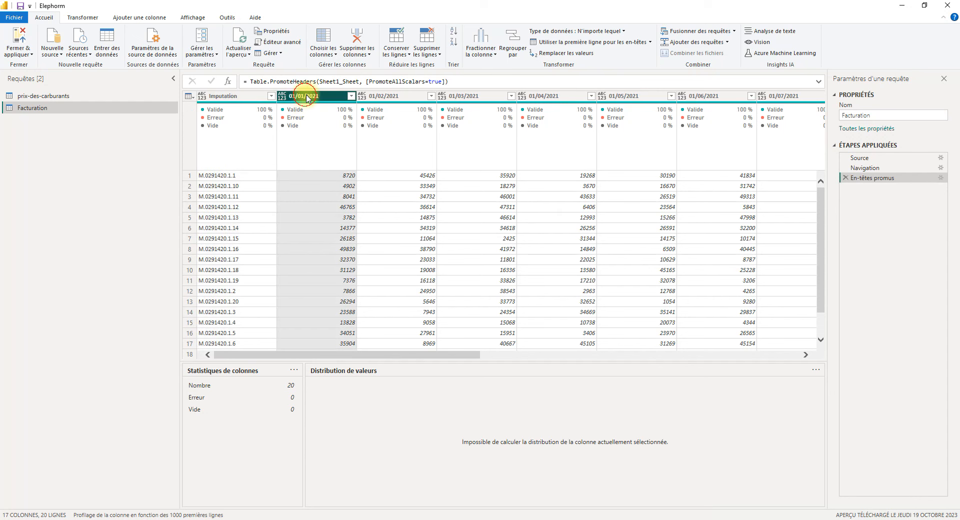
drag(332, 354, 702, 354)
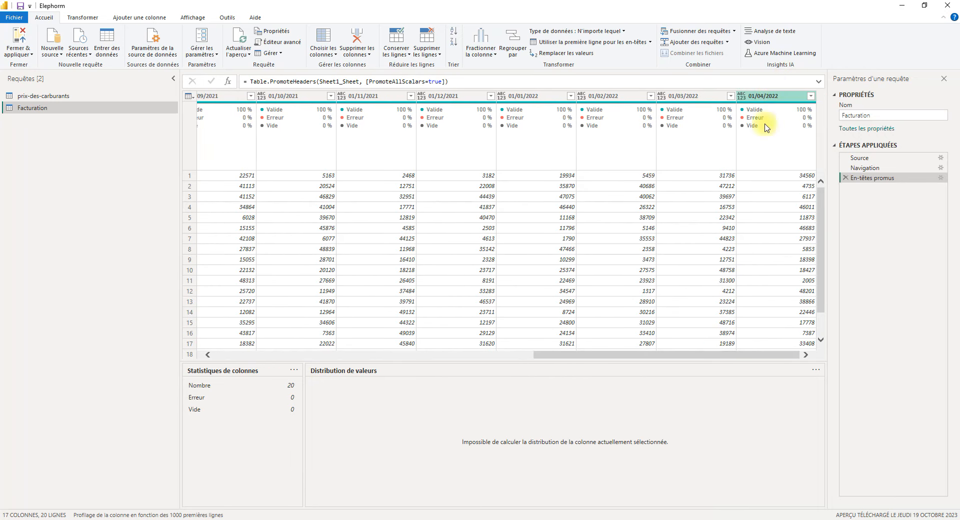
drag(652, 356, 298, 321)
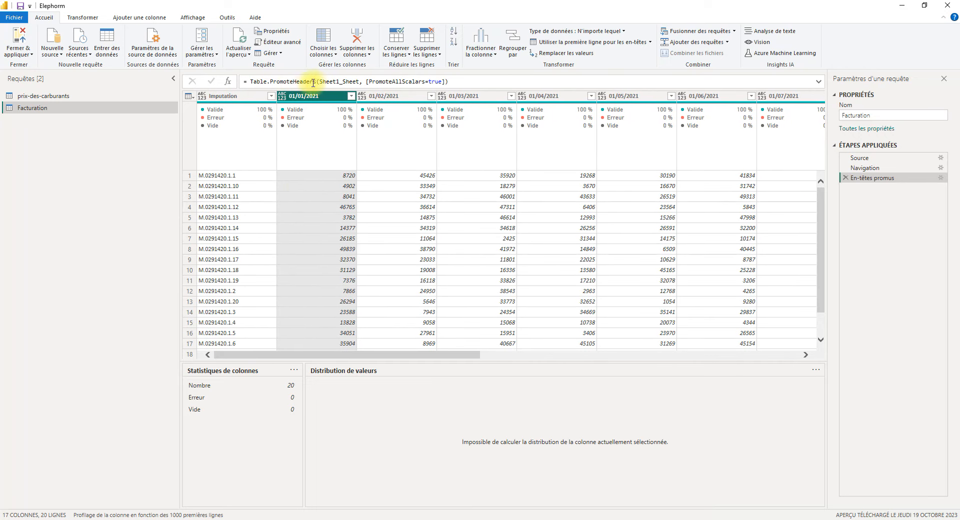
Examine the unpivot options offered for the Imputation column.
click(222, 96)
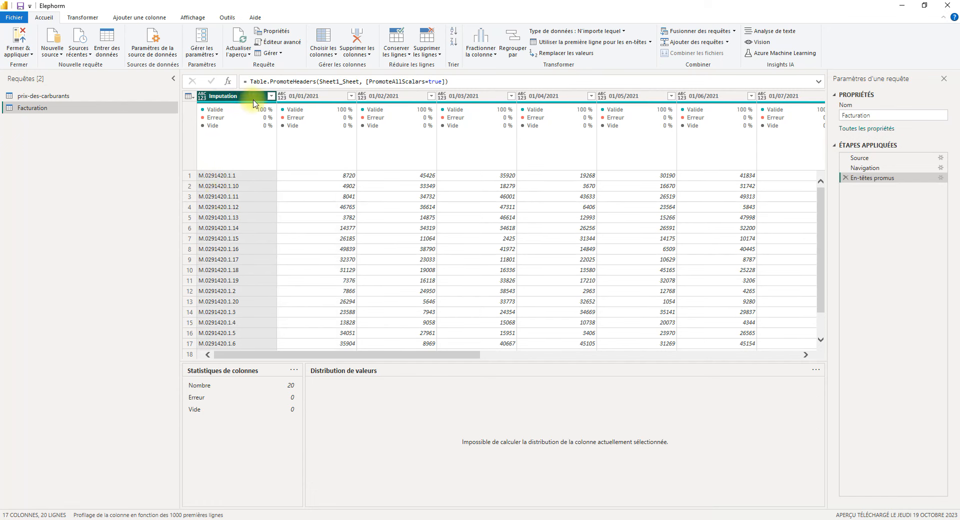
right_click(249, 100)
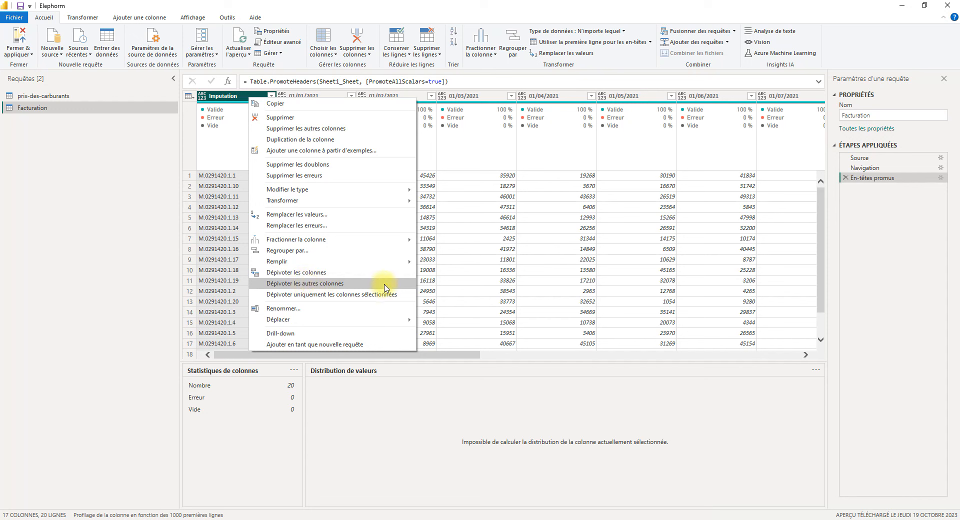
click(149, 143)
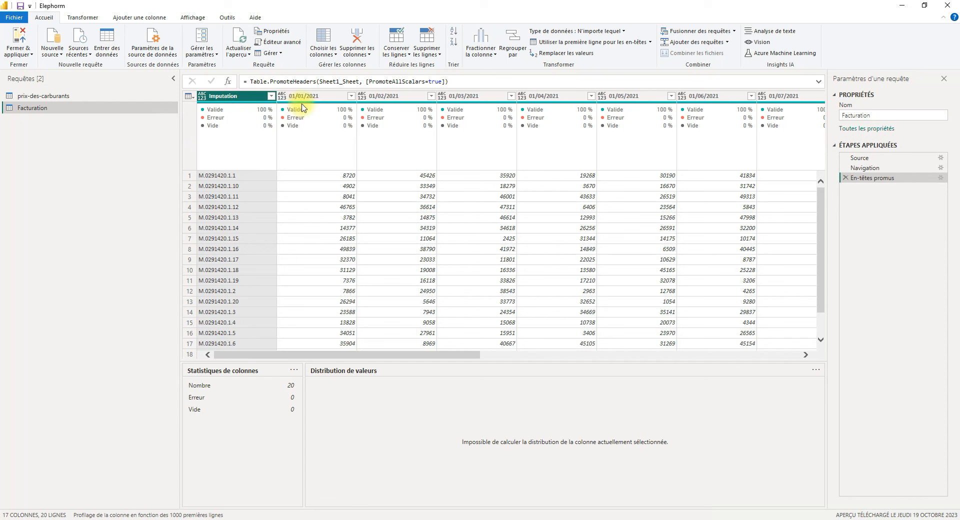
Select the 01/01/2021, 01/02/2021 and 01/03/2021 columns together and examine the unpivot options for them.
click(315, 98)
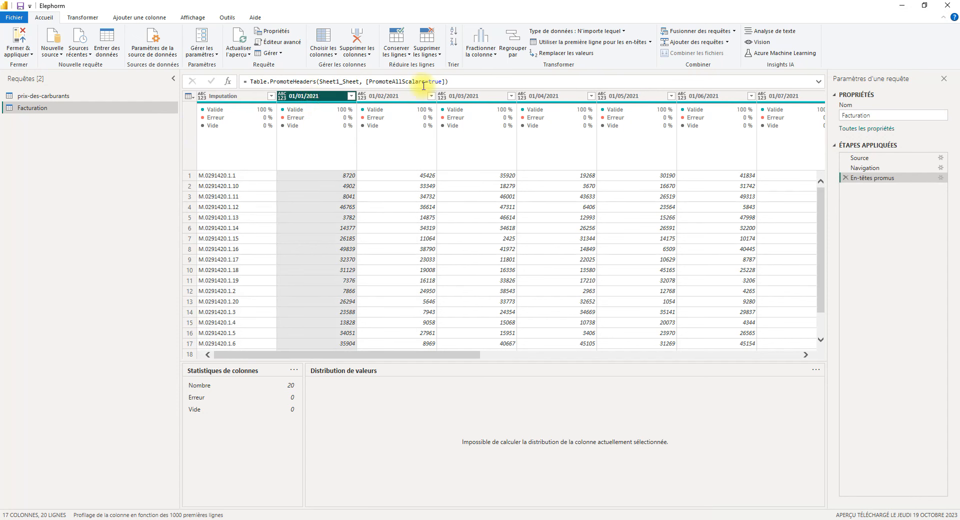
click(478, 97)
click(293, 96)
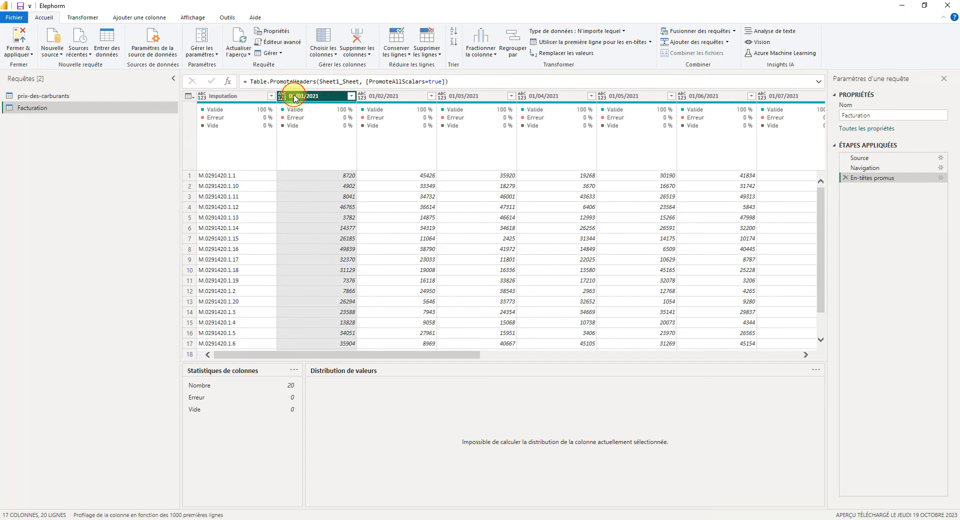
ctrl+click(465, 95)
ctrl+click(367, 95)
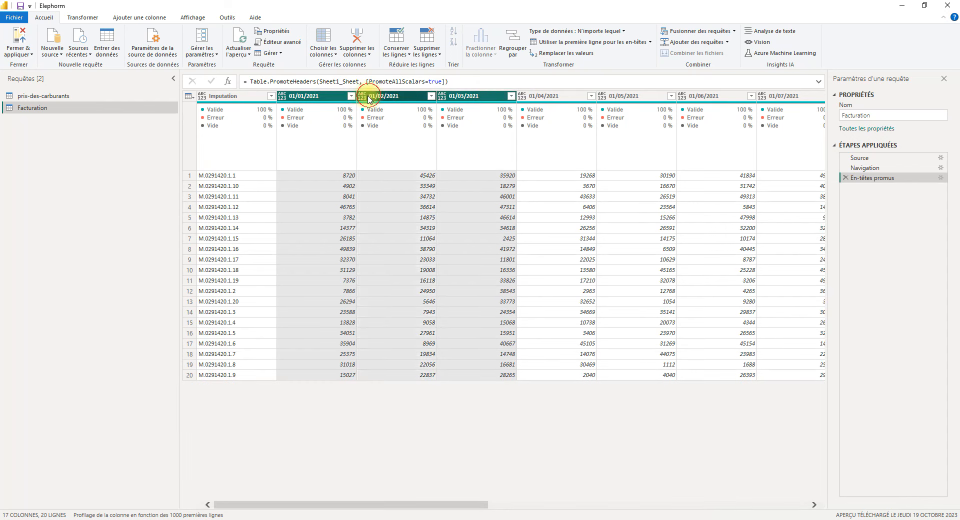
right_click(310, 98)
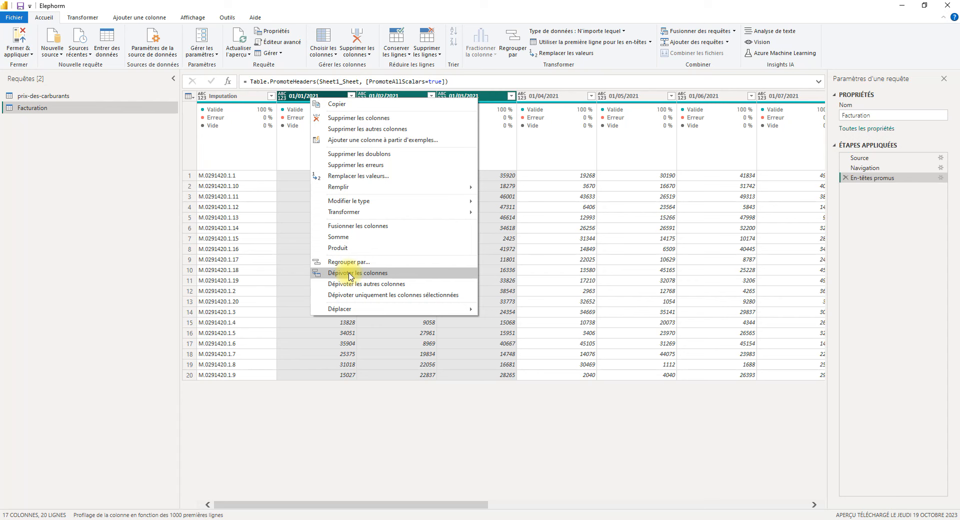
Unpivot all columns of Facturation other than Imputation.
click(248, 96)
right_click(252, 100)
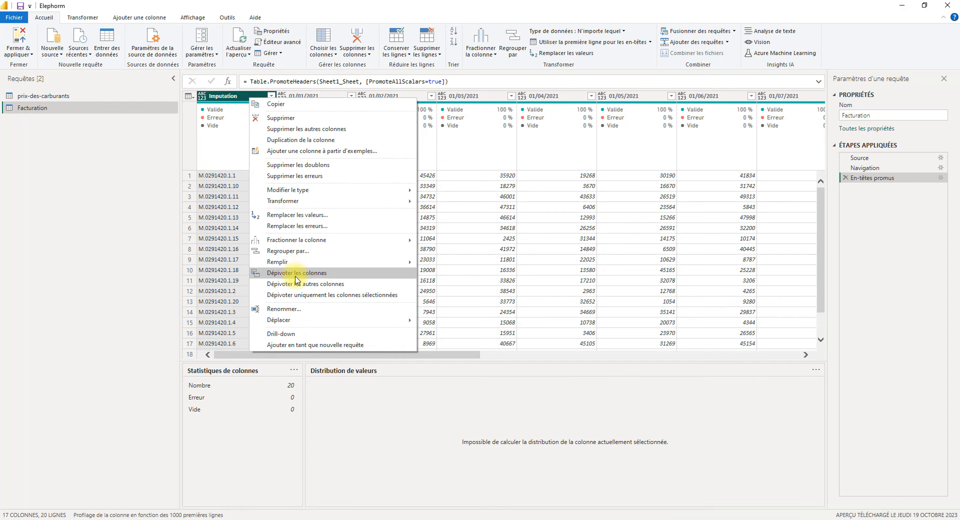
click(145, 255)
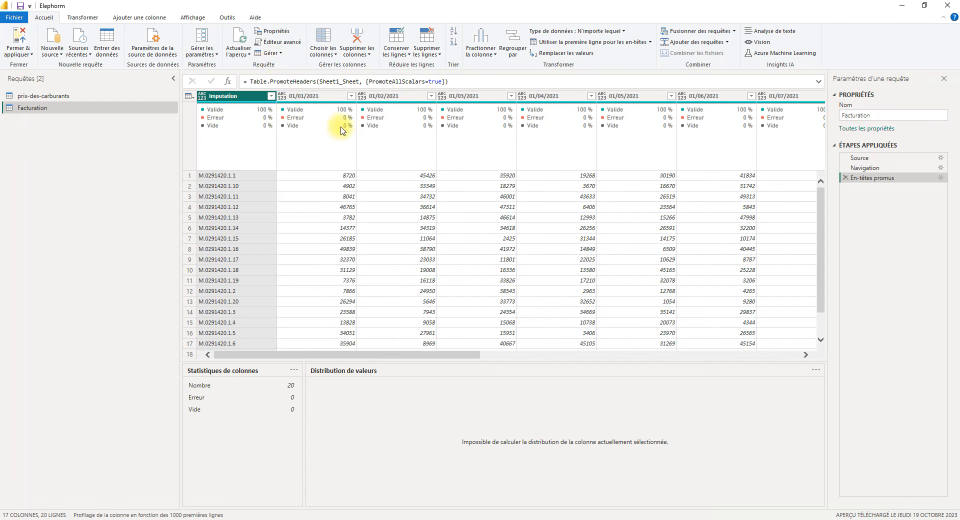
drag(436, 354, 815, 136)
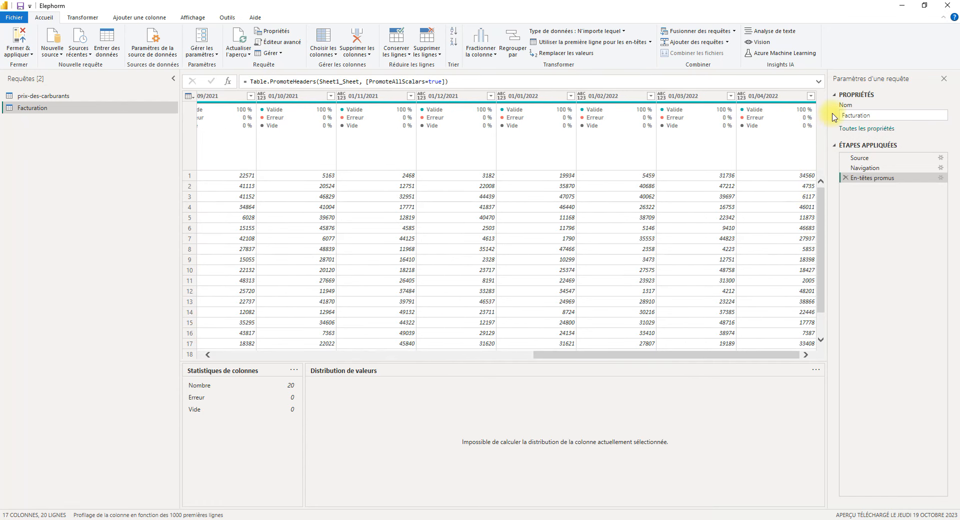
drag(625, 359, 295, 352)
right_click(238, 100)
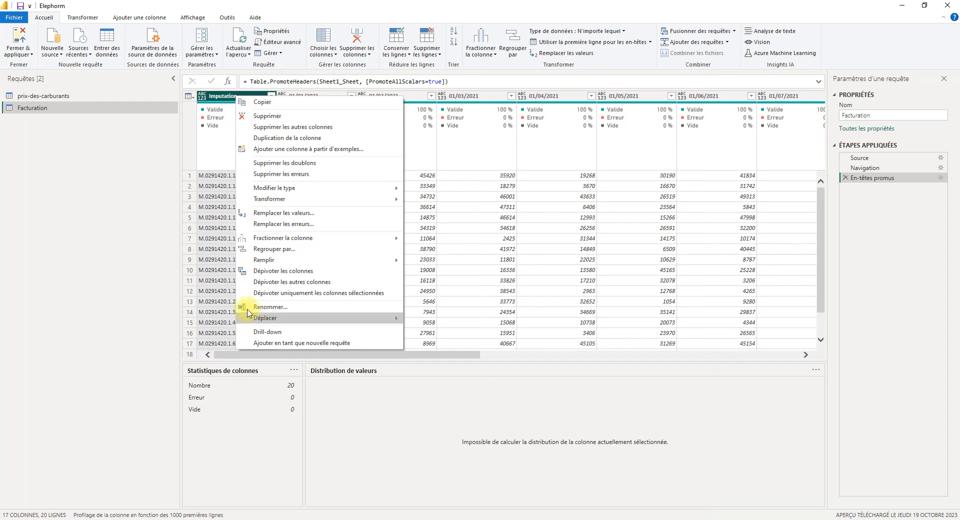
click(280, 283)
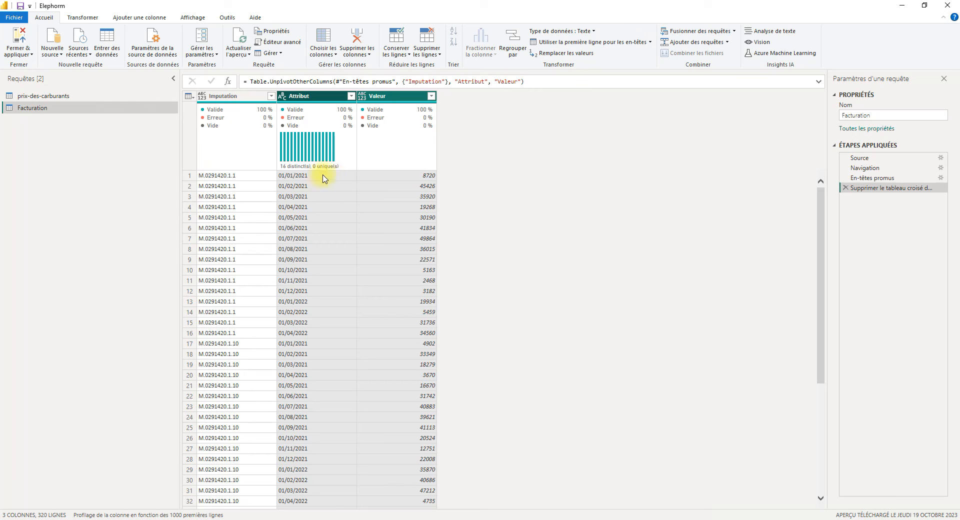
Rename the Attribut column as Dates.
double_click(307, 97)
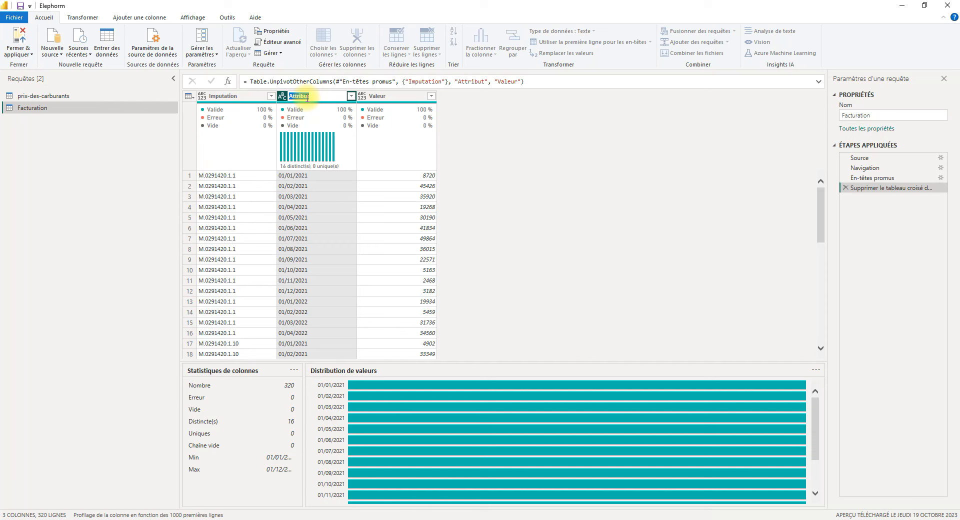
text(Dates)
key(Return)
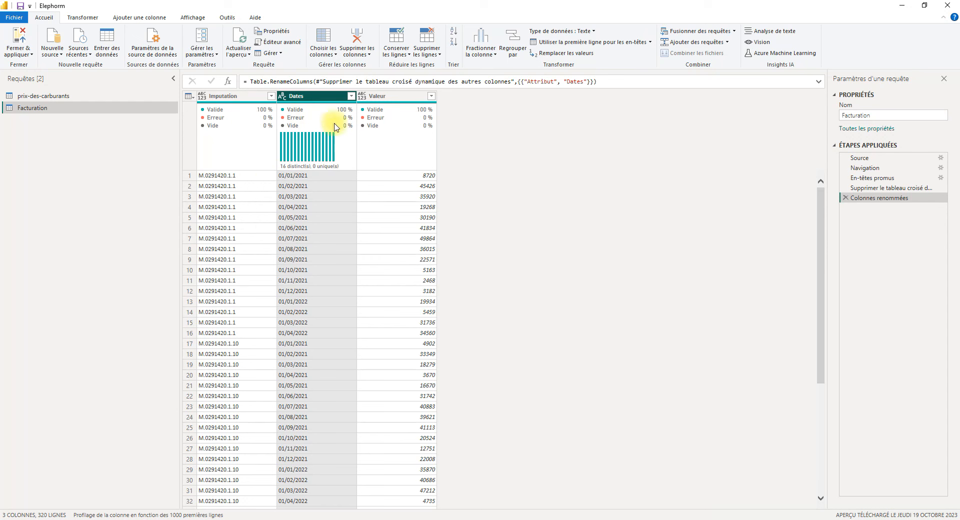
Set the data type of the Dates column to Date and that of the Valeur column to Nombre entier.
click(283, 96)
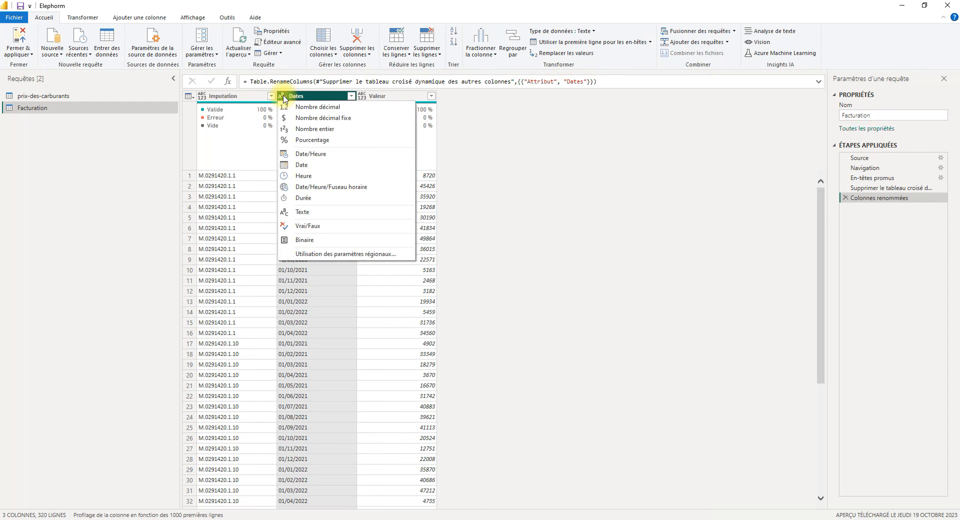
click(307, 166)
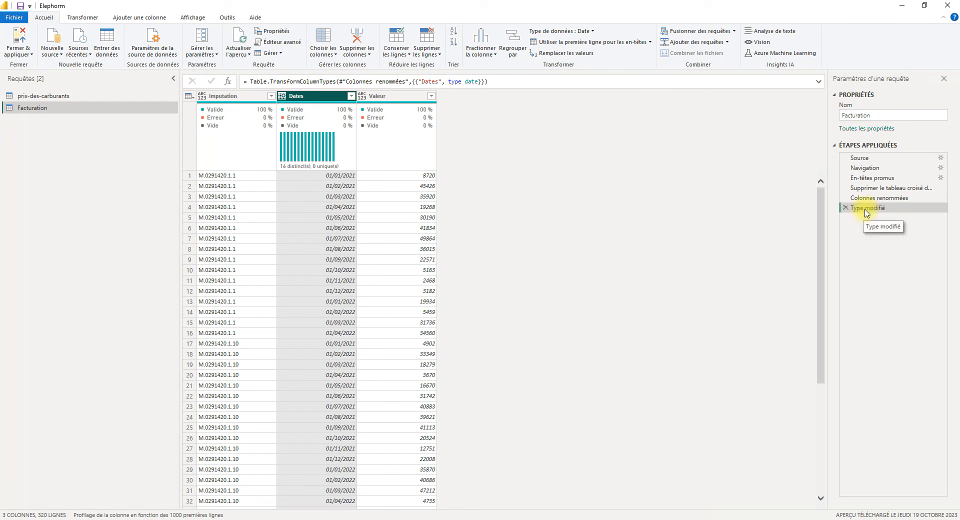
click(363, 96)
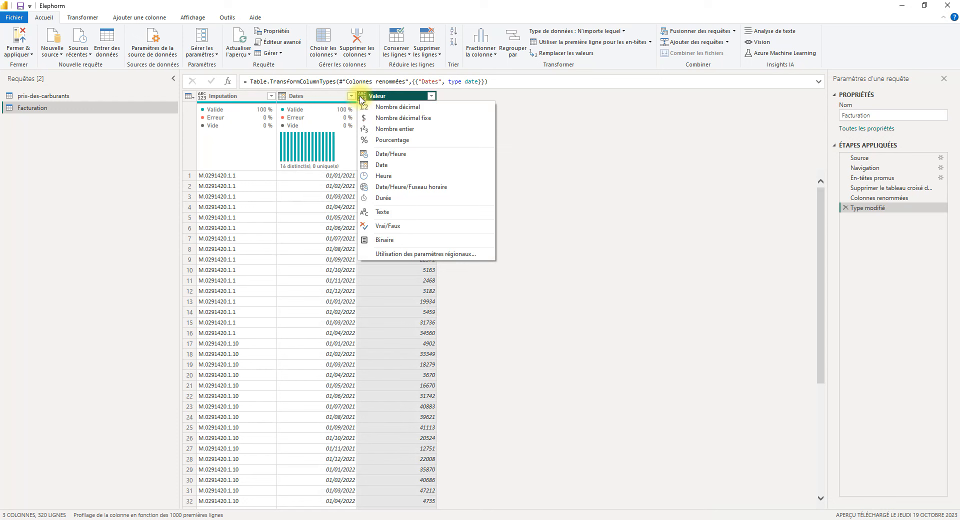
click(394, 129)
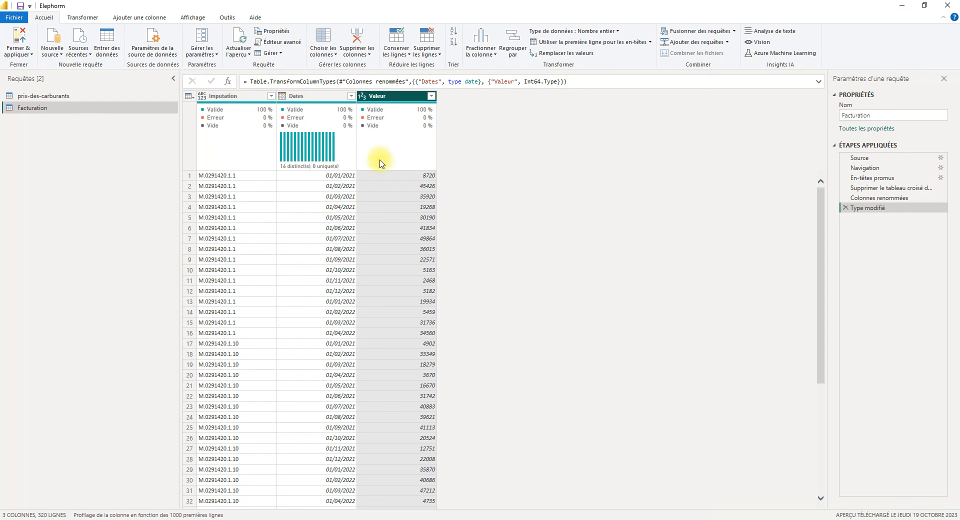
Compare the column-adding options, including the Date operations, available for the Dates and Imputation columns.
click(336, 97)
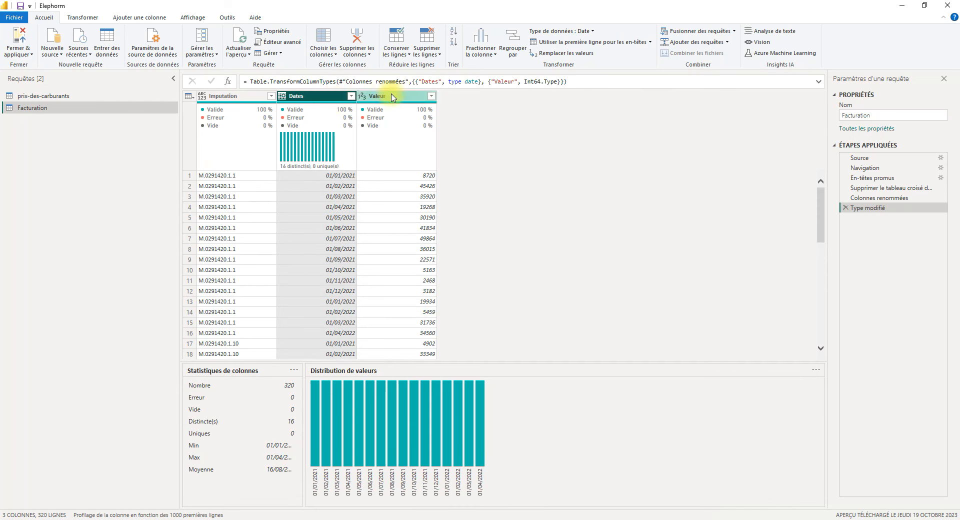
mouse_move(331, 105)
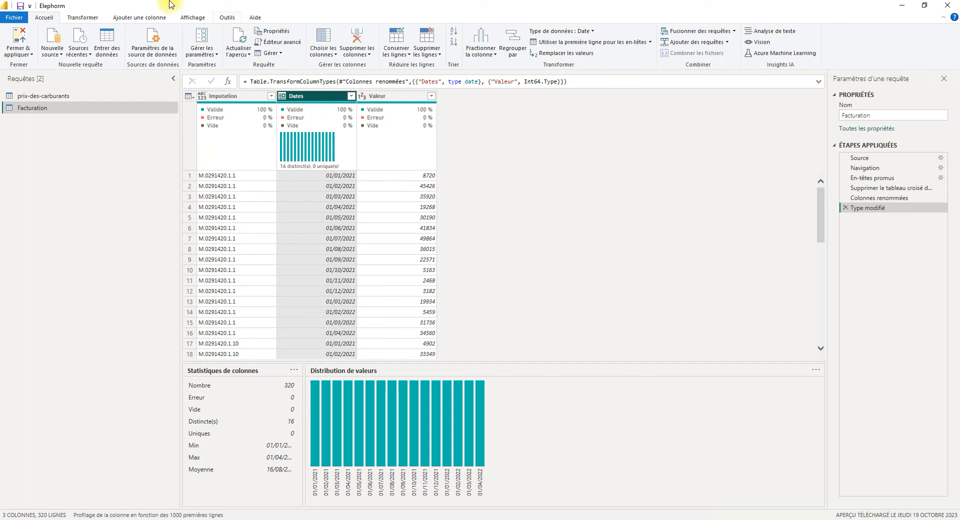
click(136, 18)
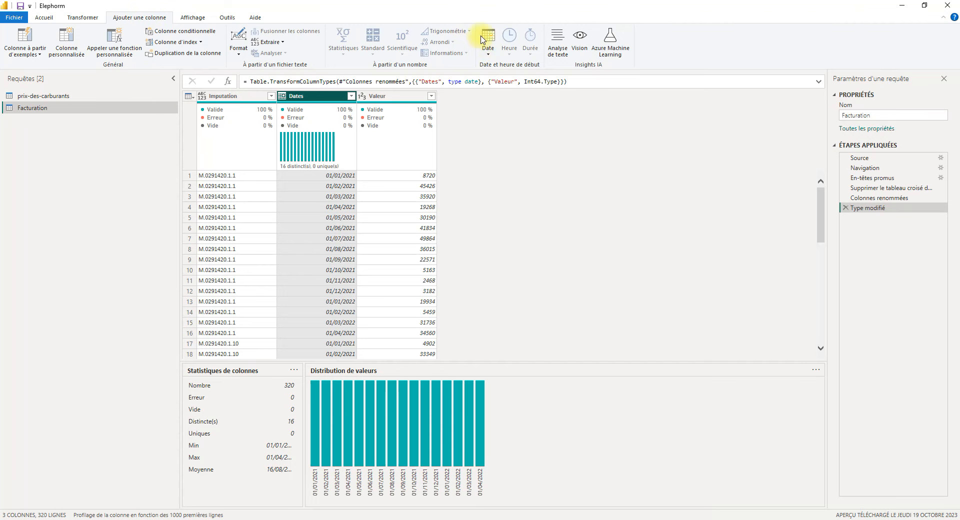
click(219, 99)
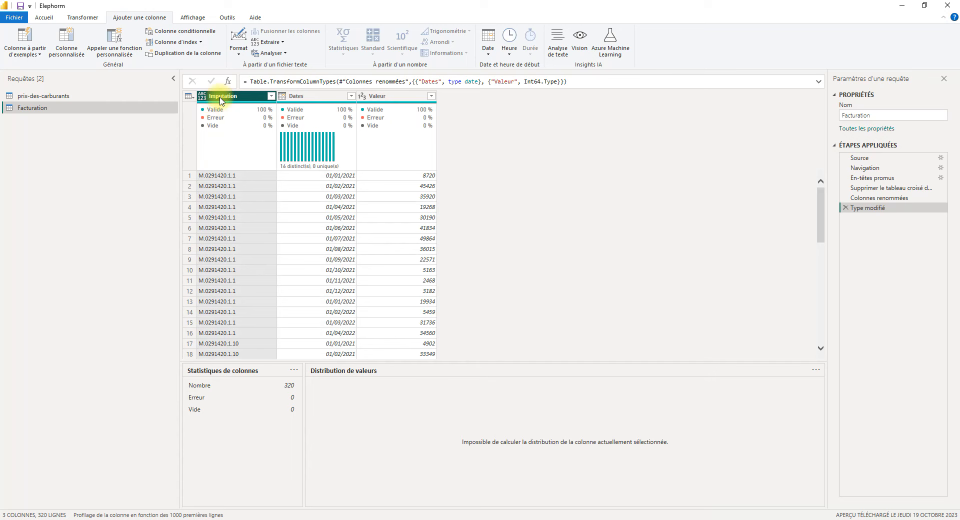
click(494, 53)
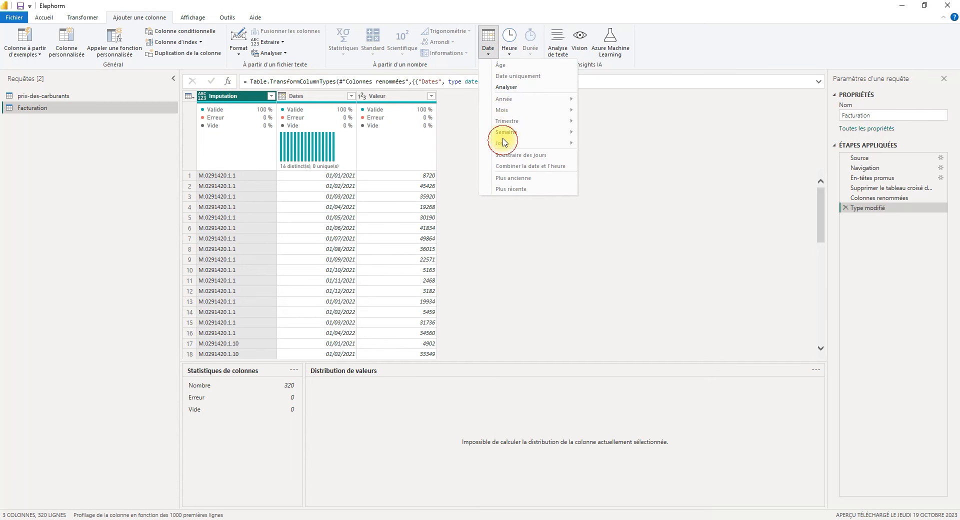
Add a Nom du mois column containing the month name extracted from the Dates column.
click(322, 96)
click(323, 97)
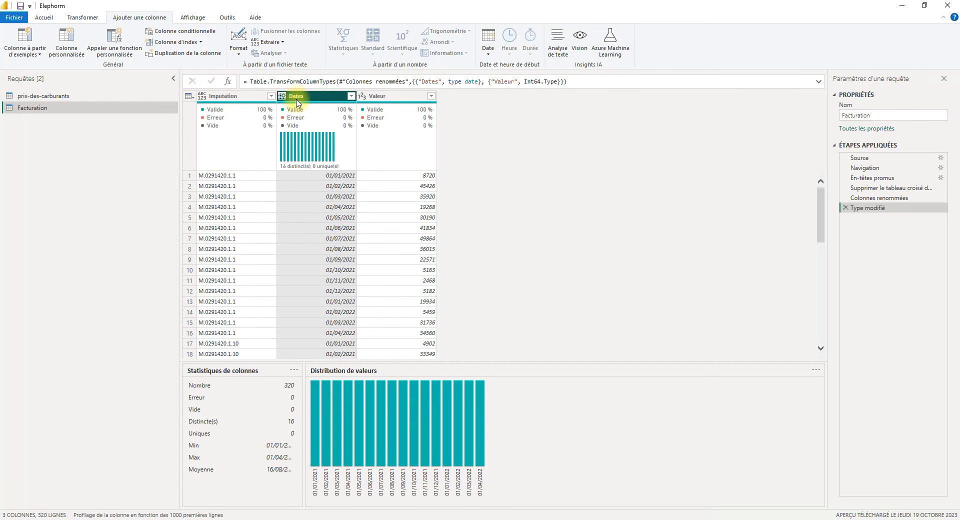
click(488, 50)
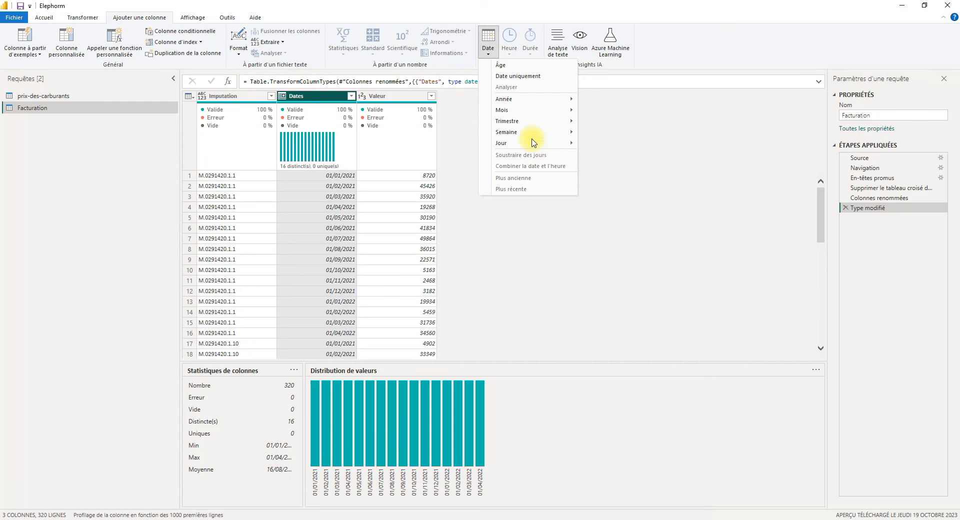
mouse_move(539, 110)
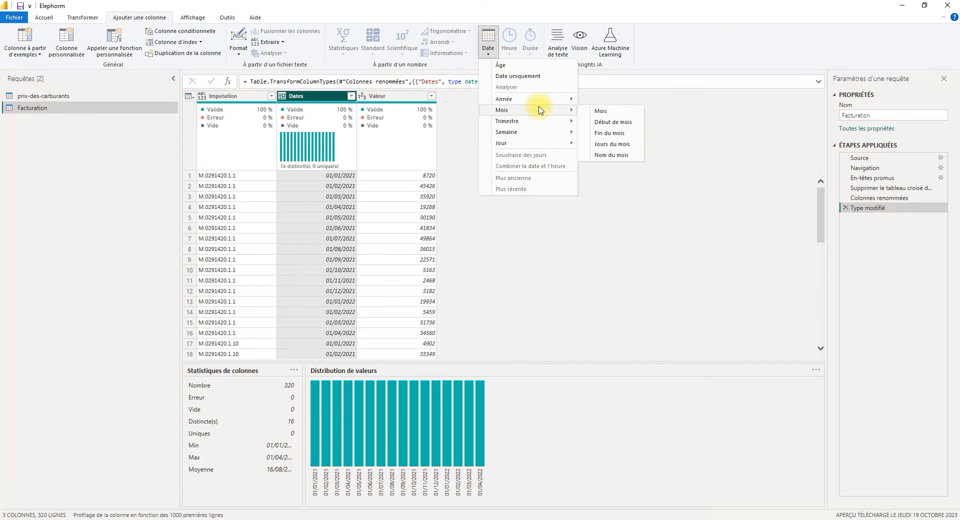
click(596, 158)
scroll(476, 205, down, 9)
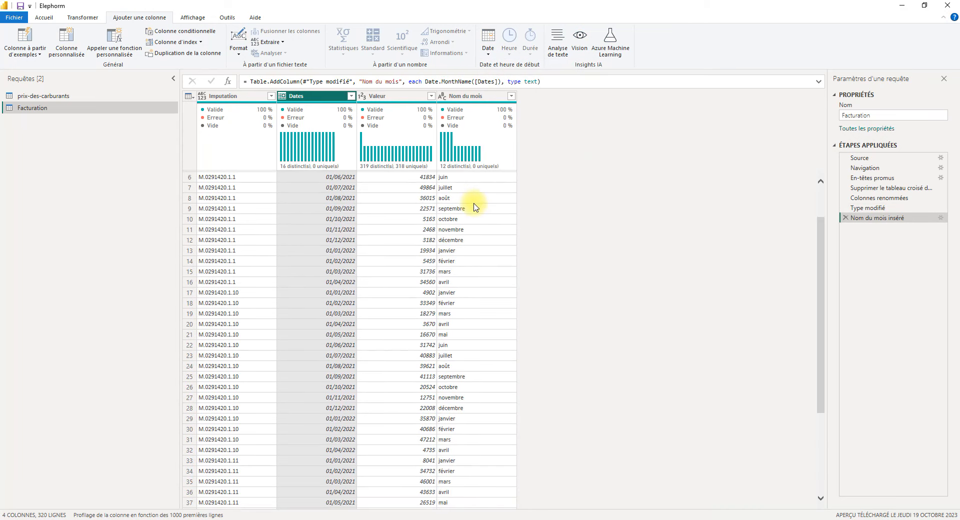
scroll(476, 210, up, 6)
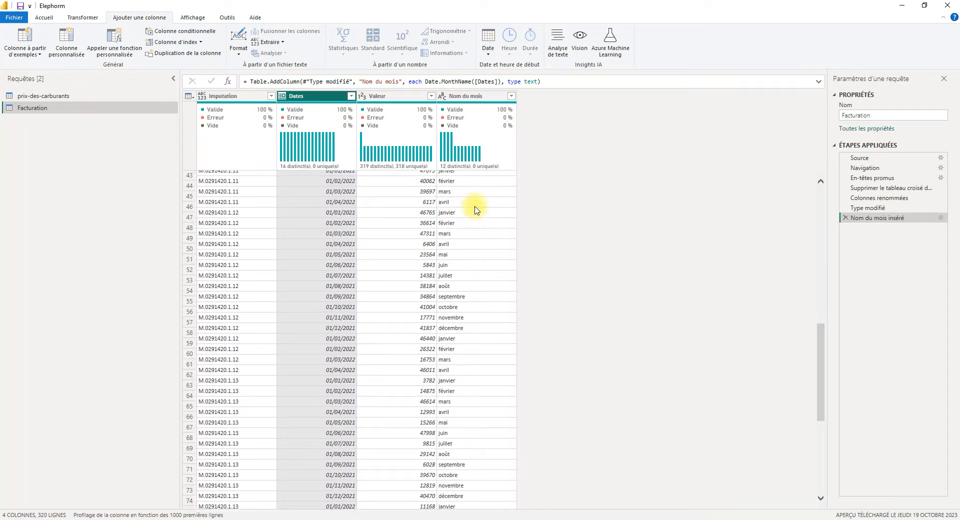
scroll(477, 209, up, 3)
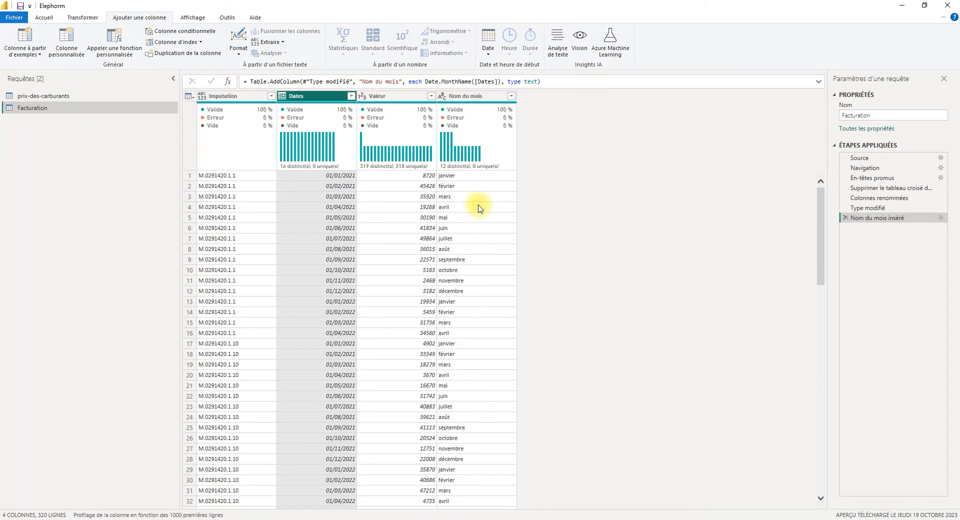
Add a Semaine de l'année column containing the week of the year extracted from the Dates column.
click(333, 96)
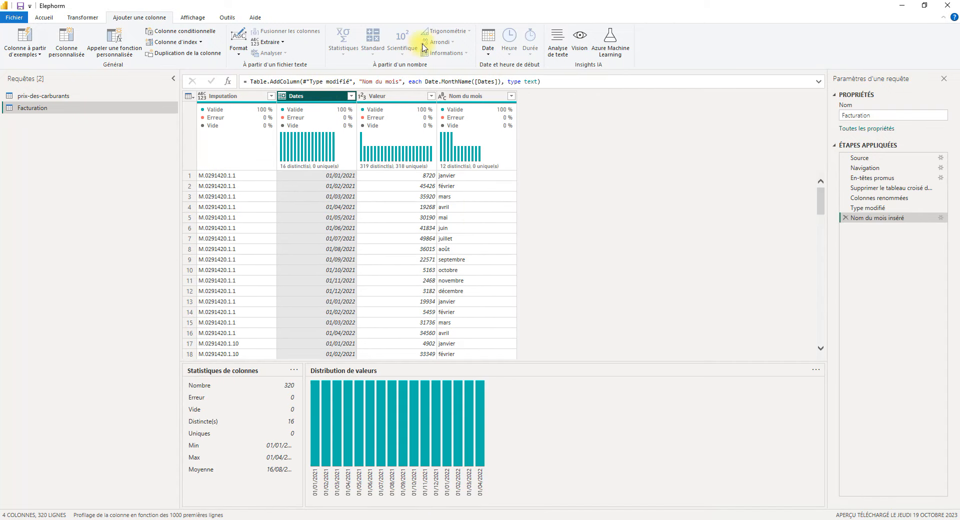
click(481, 59)
mouse_move(521, 139)
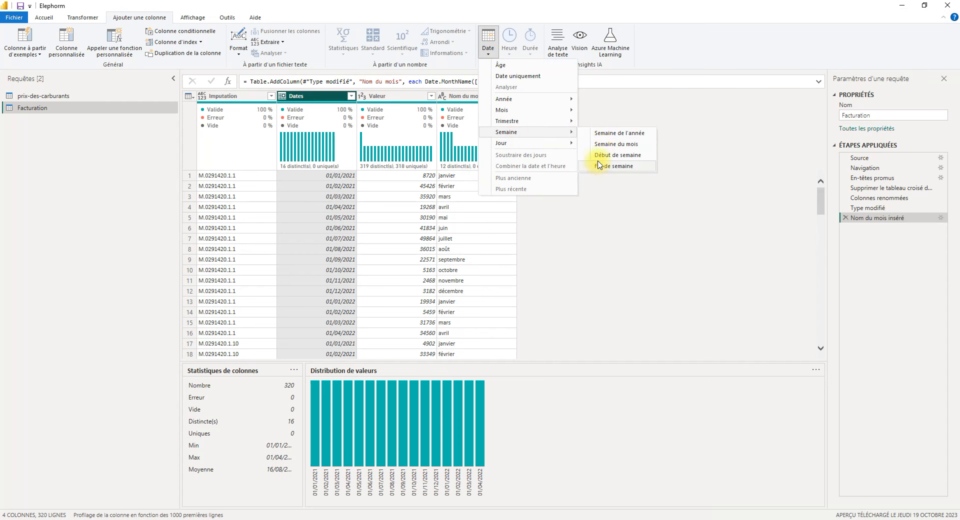
click(621, 136)
scroll(546, 240, down, 6)
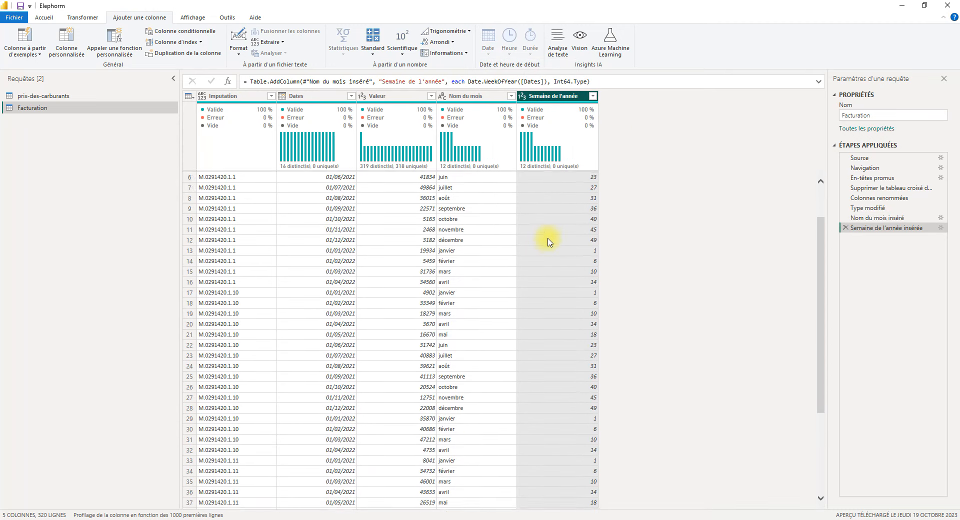
scroll(549, 242, up, 4)
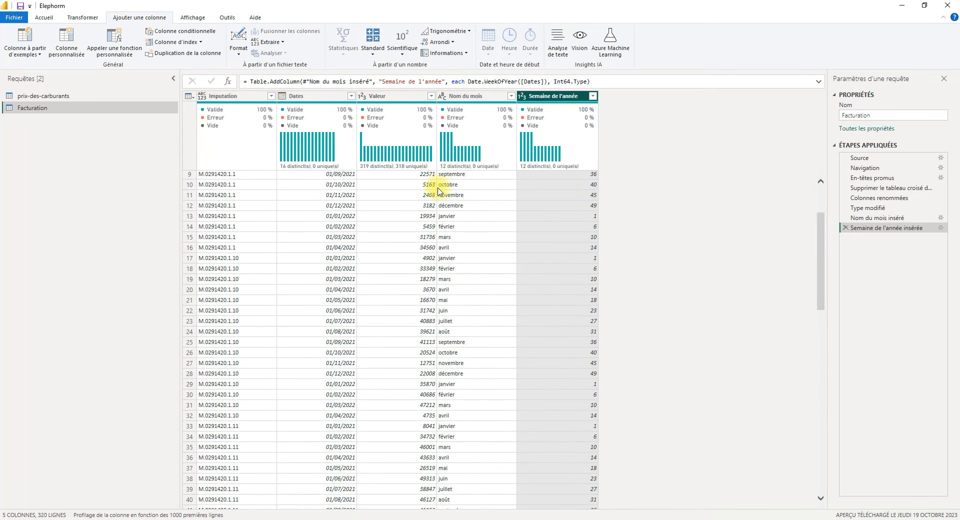
Add a new column that divides the Valeur column by 1000.
click(378, 97)
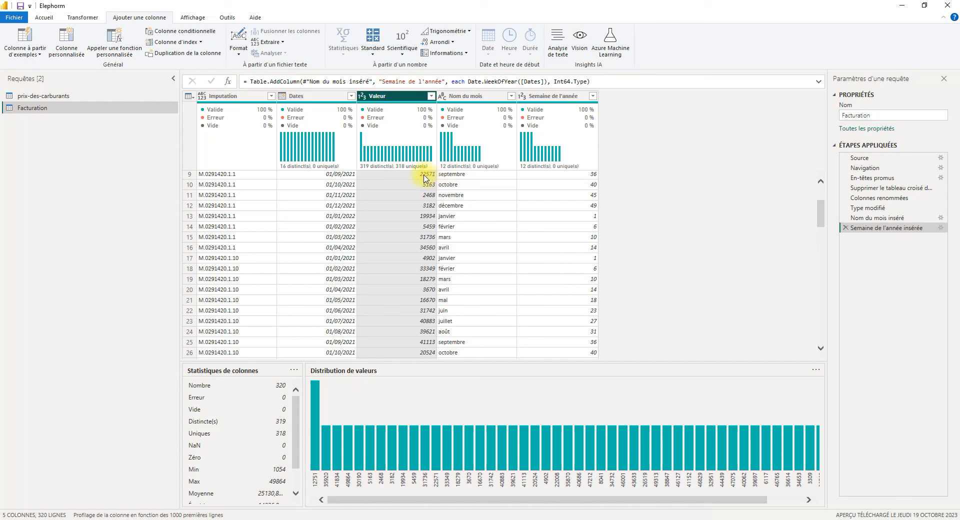
click(372, 53)
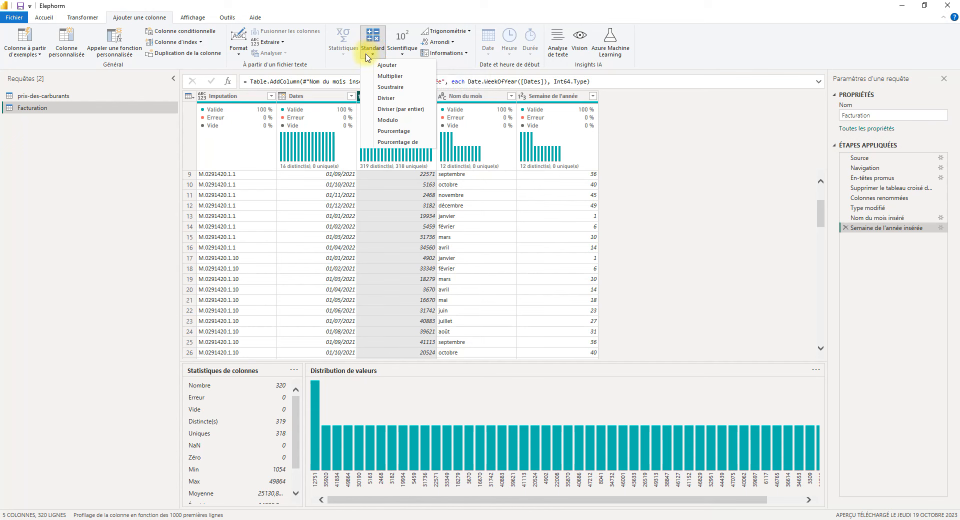
click(386, 98)
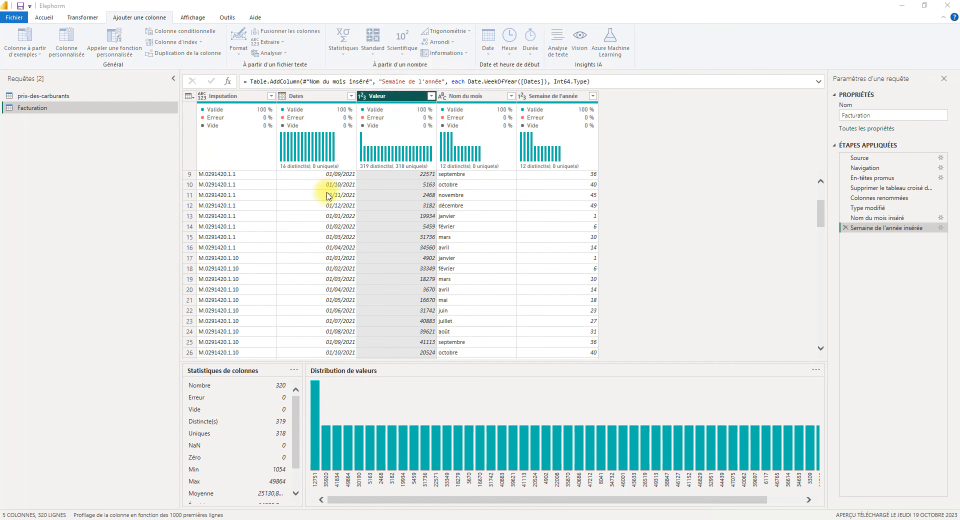
click(351, 268)
text(1000)
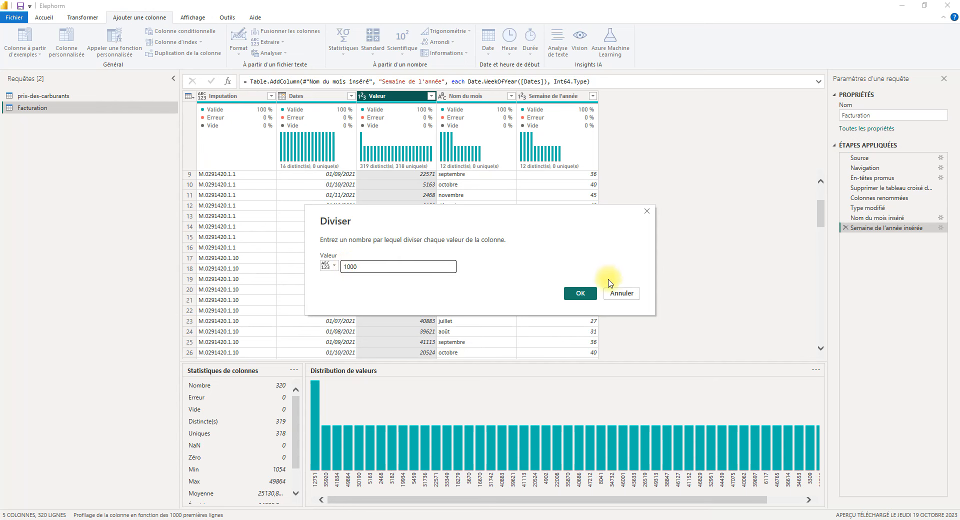
click(581, 294)
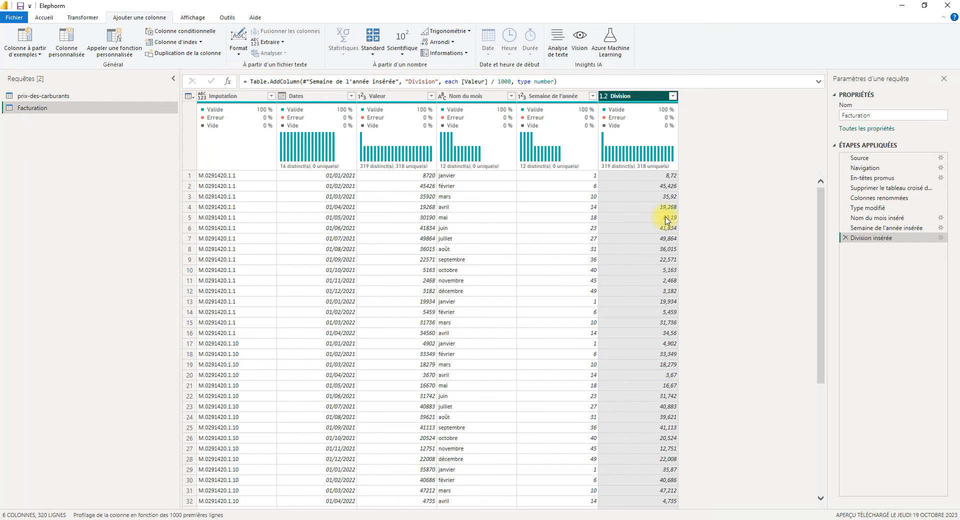
Compare the commands that transform the Dates column in place with those that add a new column.
click(397, 98)
click(299, 95)
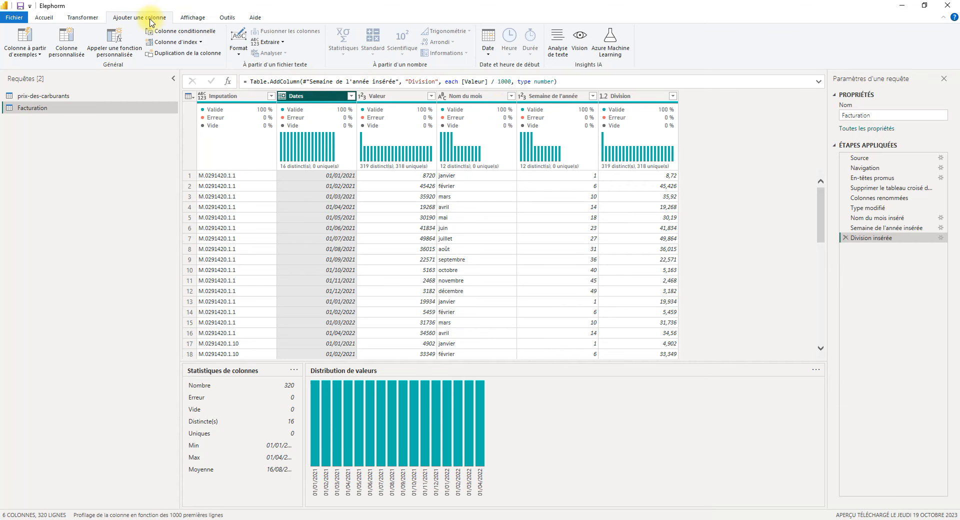
click(85, 19)
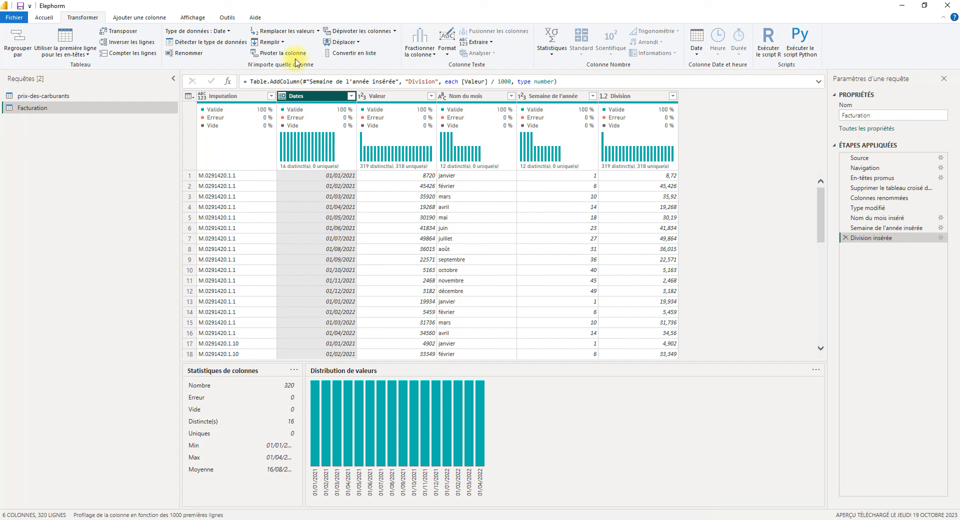
click(125, 19)
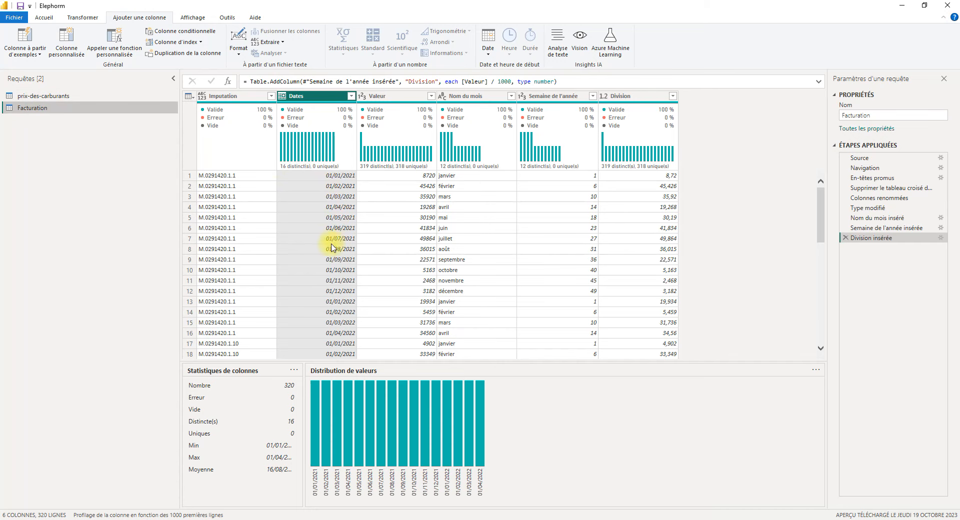
Open the prix-des-carburants query and go to its Prix Gazole column.
click(56, 97)
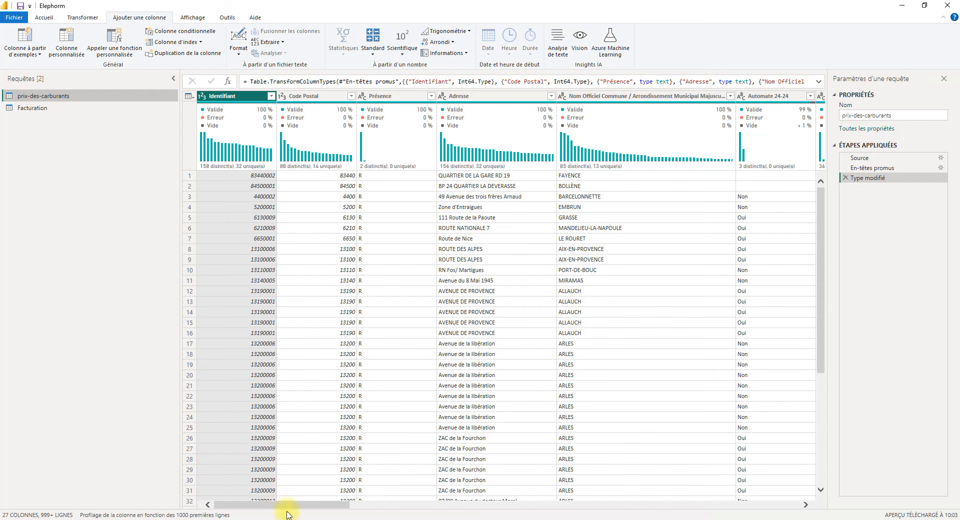
drag(290, 505, 445, 515)
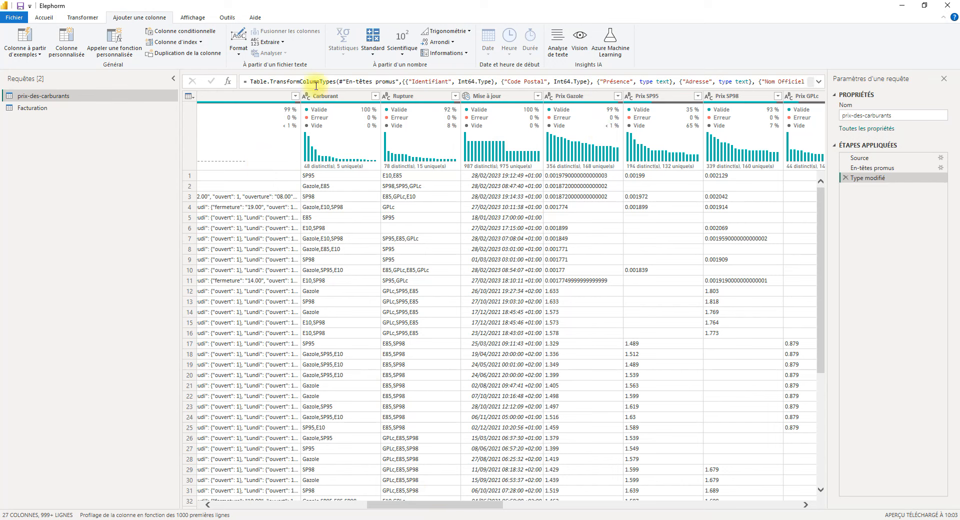
click(54, 19)
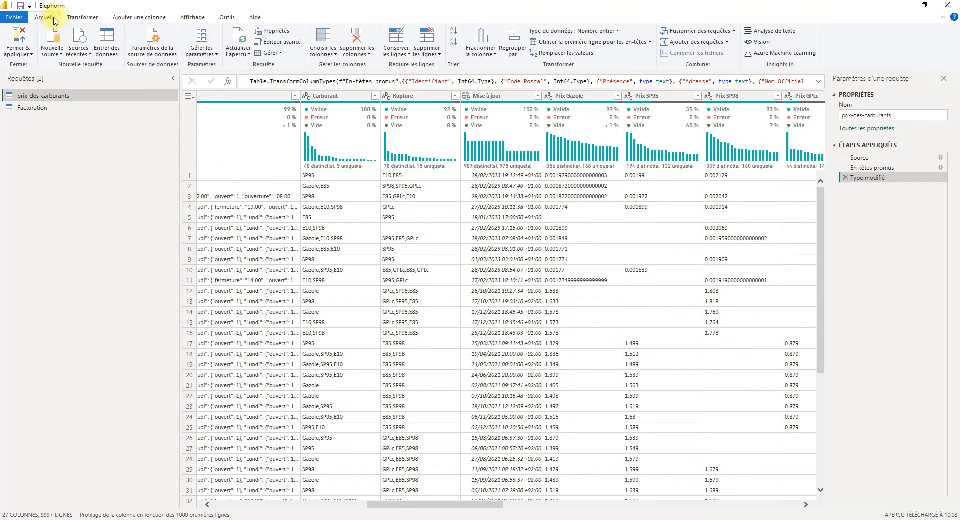
click(323, 53)
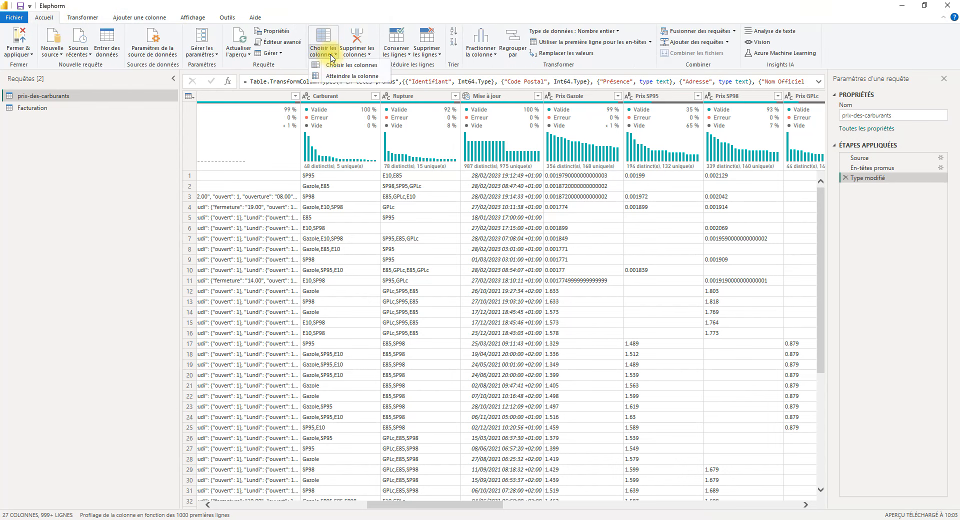
click(343, 76)
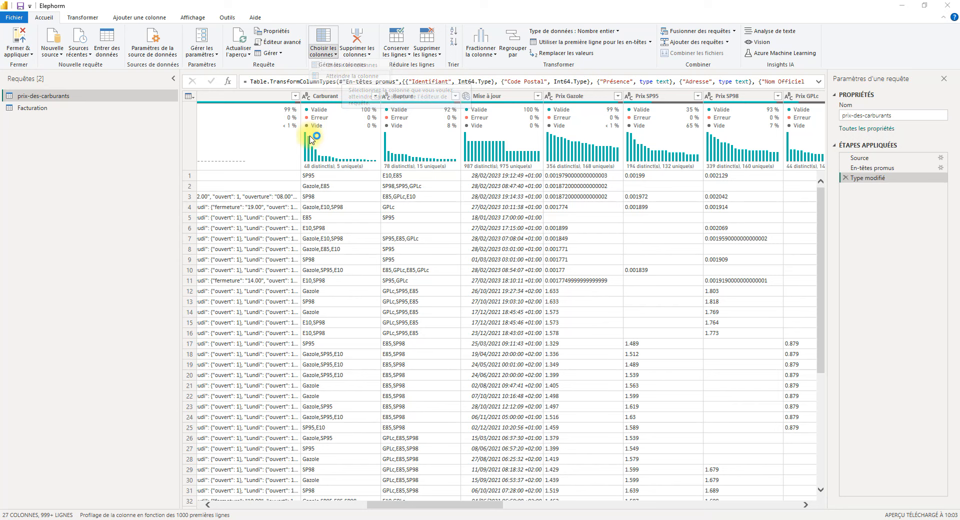
click(437, 248)
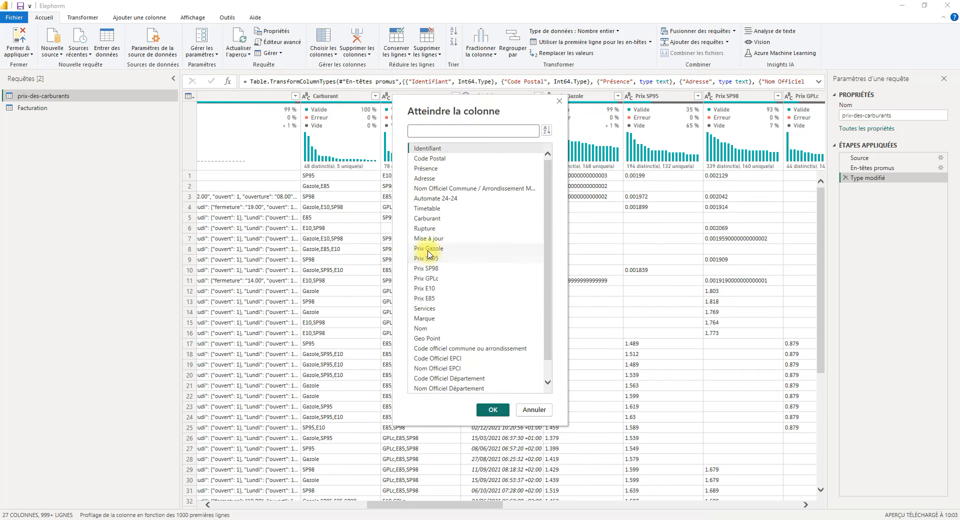
click(492, 411)
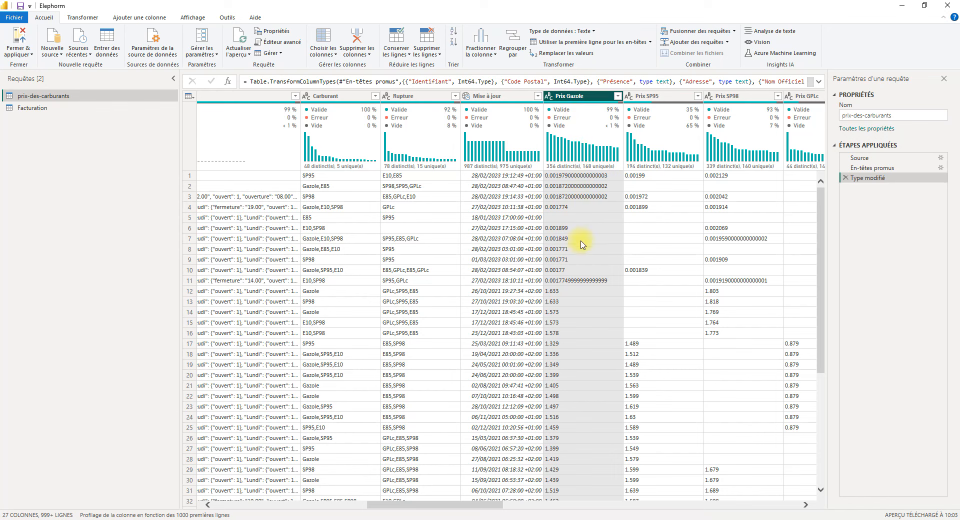
Try to change the Prix Gazole column to a decimal number, replacing its existing type conversion.
scroll(601, 422, down, 10)
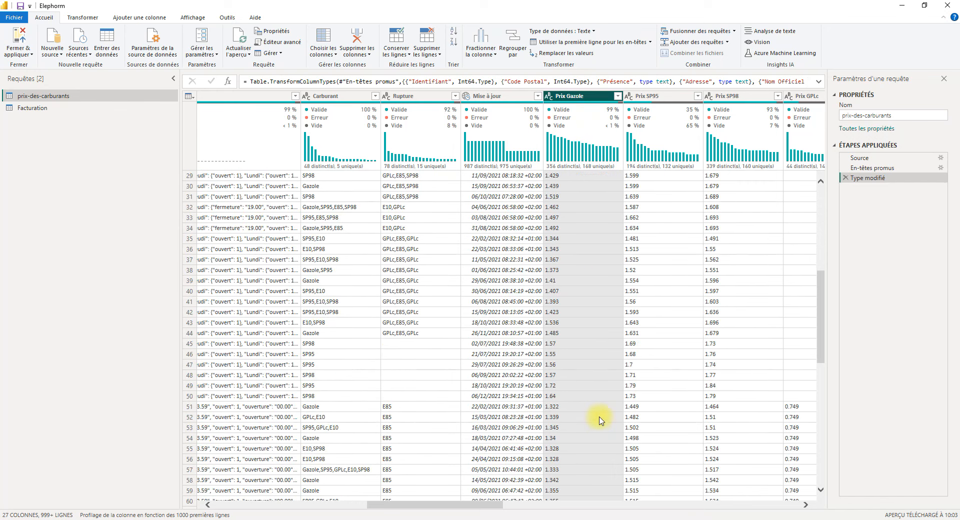
scroll(595, 390, up, 10)
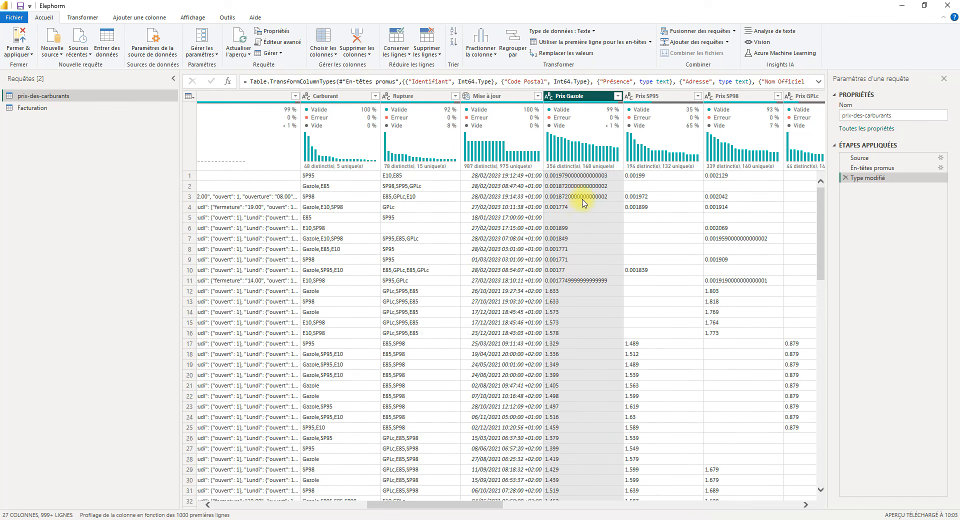
scroll(546, 245, down, 2)
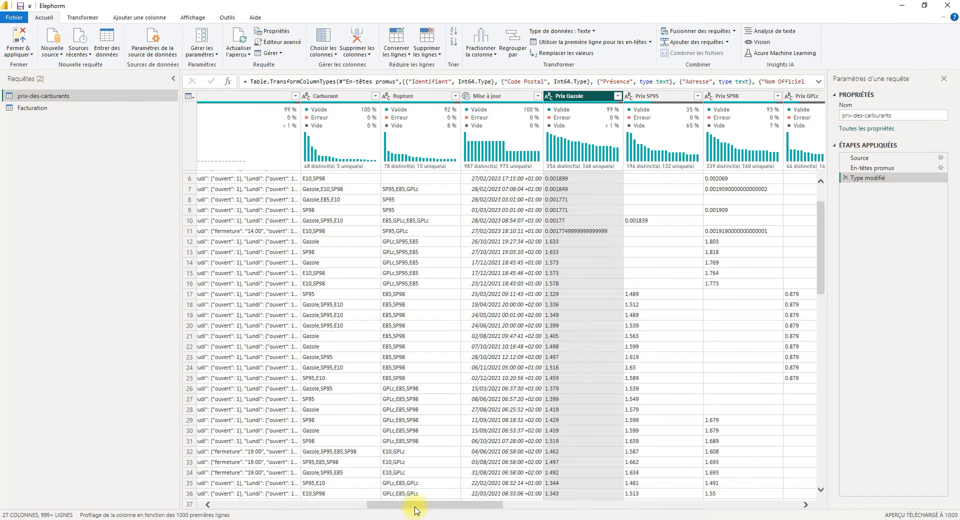
drag(414, 510, 449, 506)
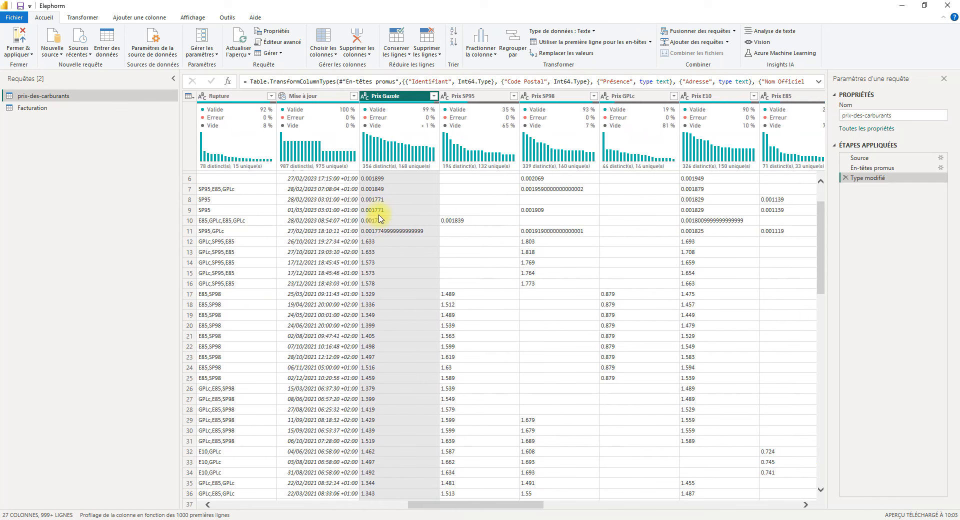
click(369, 98)
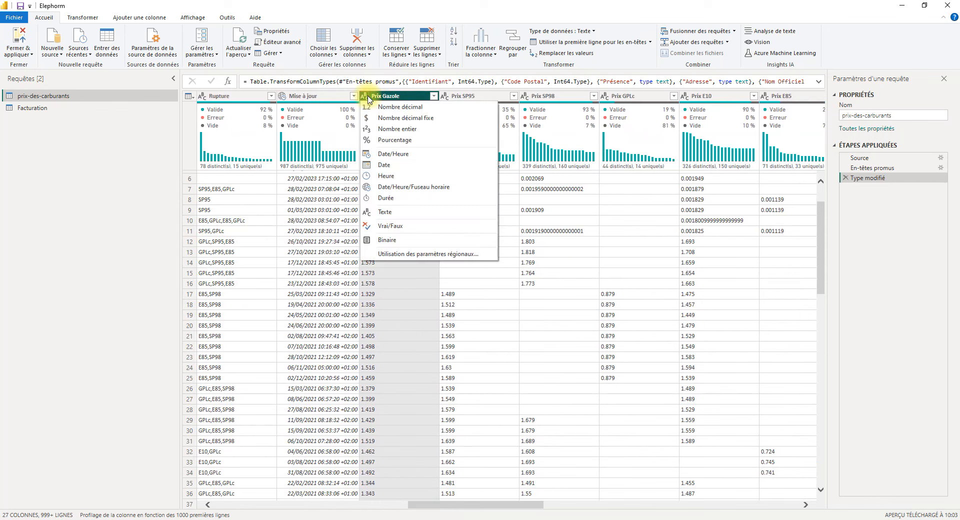
click(397, 108)
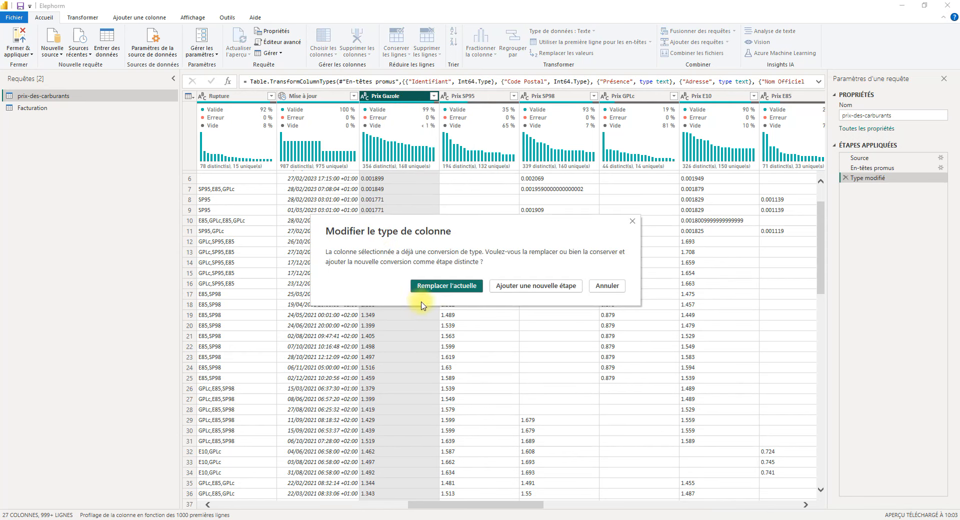
click(455, 286)
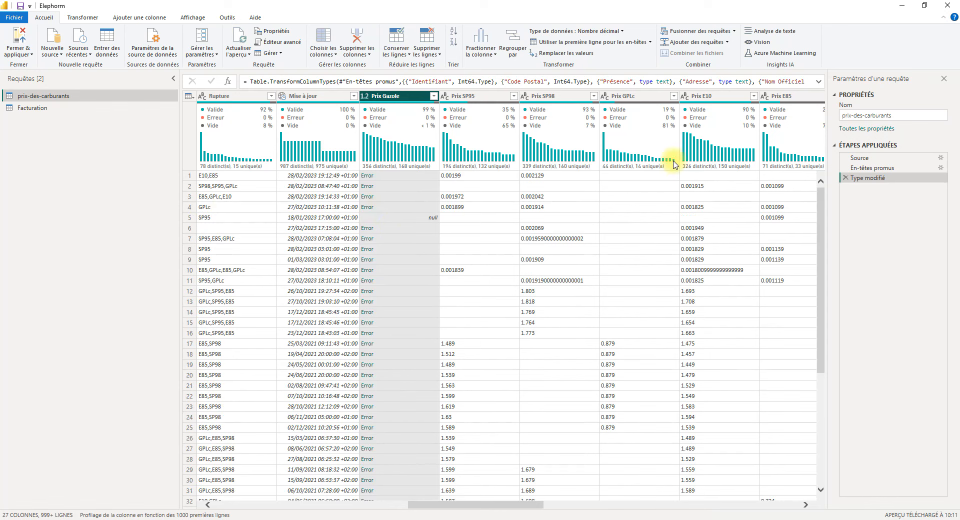
Delete the Type modifié step and replace "." with "," in the six price columns from Prix Gazole to Prix E85.
click(846, 178)
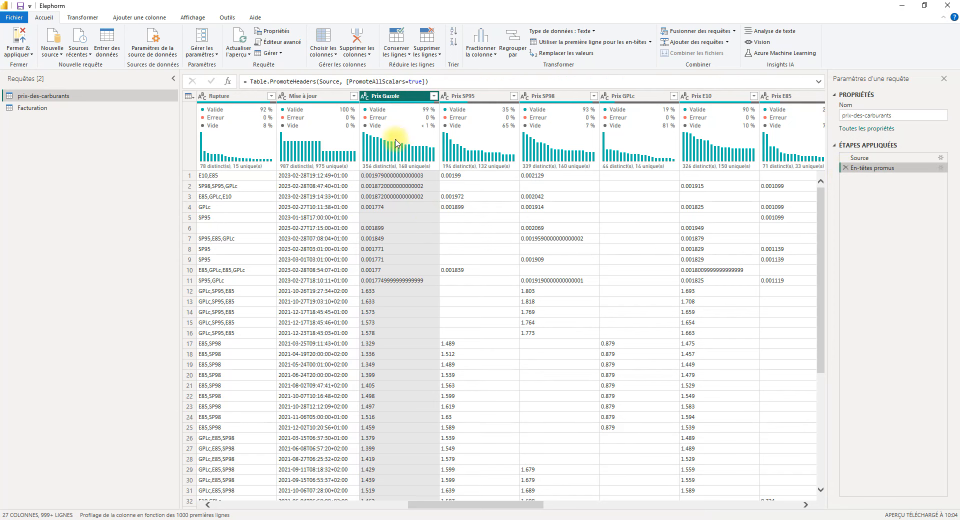
ctrl+click(470, 96)
ctrl+click(540, 96)
ctrl+click(630, 98)
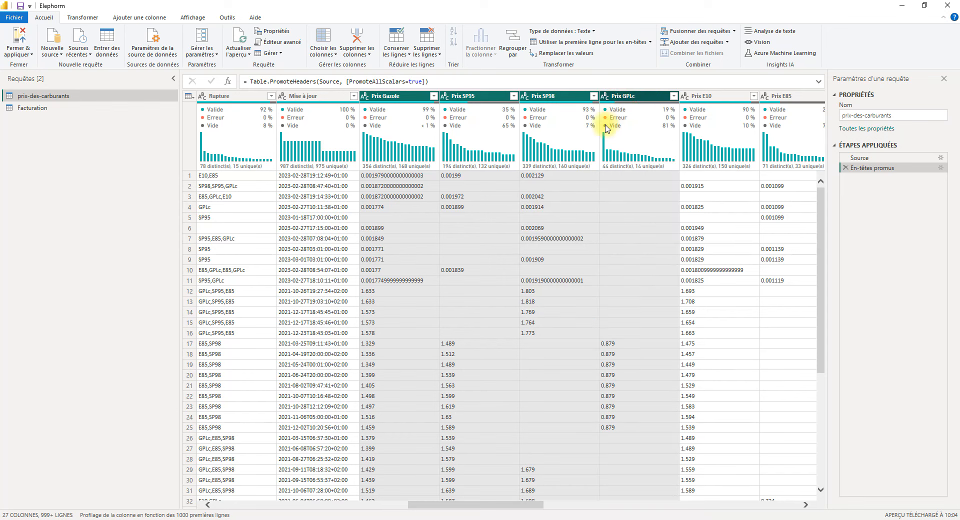
ctrl+click(709, 95)
ctrl+click(784, 98)
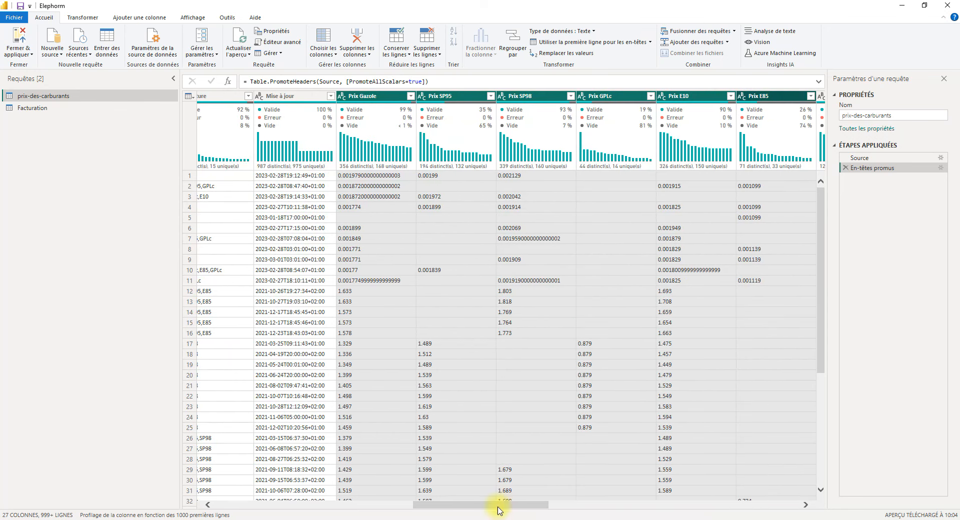
drag(524, 506, 534, 506)
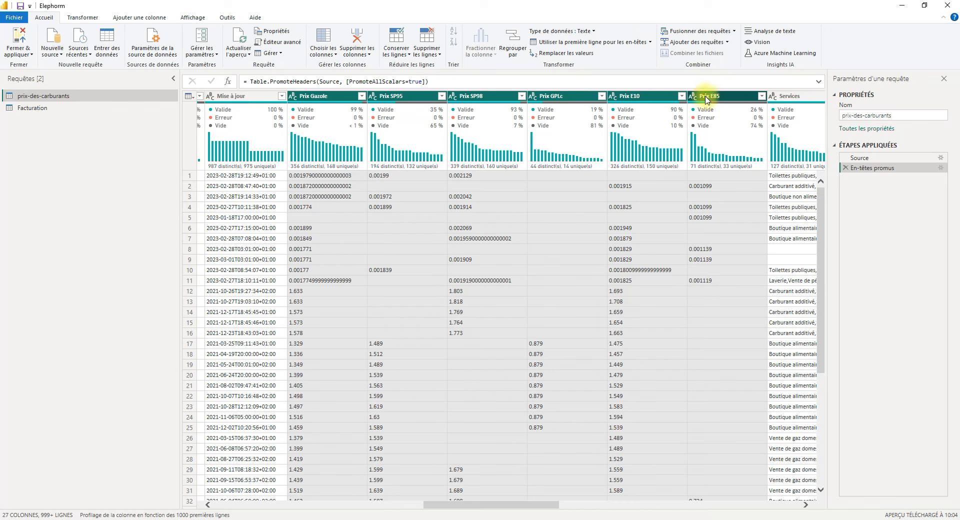
click(83, 19)
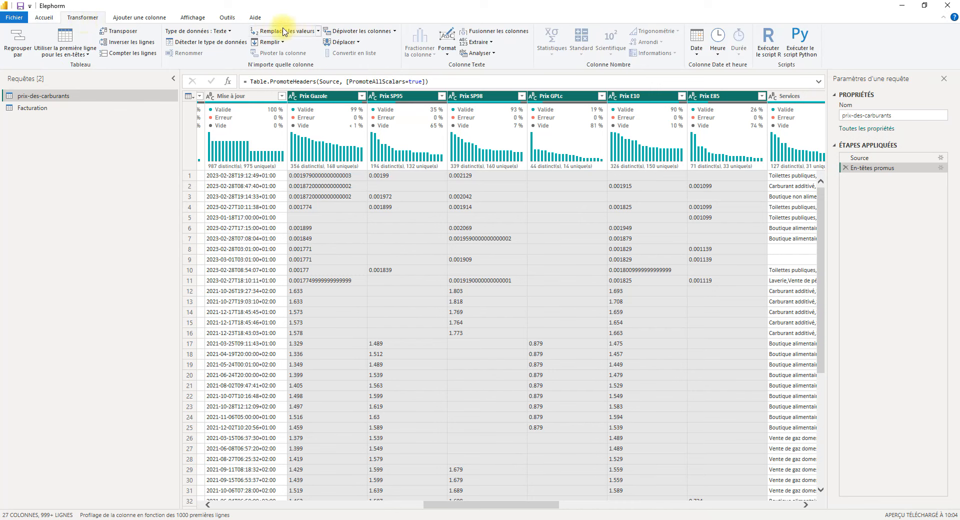
click(286, 32)
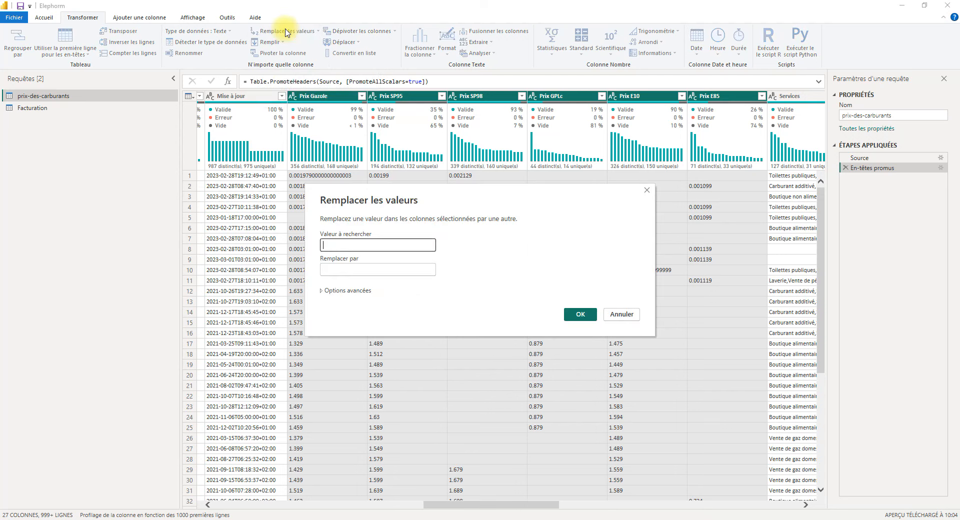
text(.)
key(Tab)
text(,)
click(580, 315)
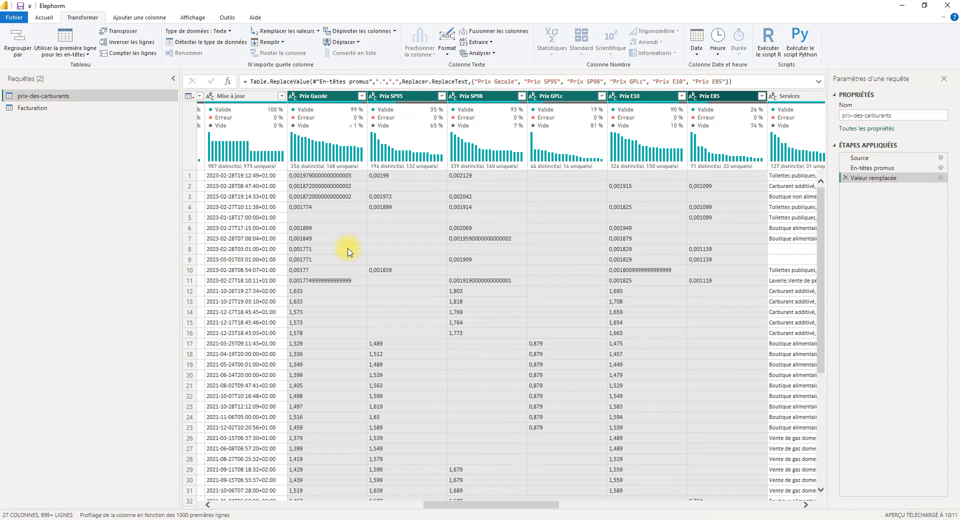
Detect the data types of all columns in the query automatically.
click(348, 250)
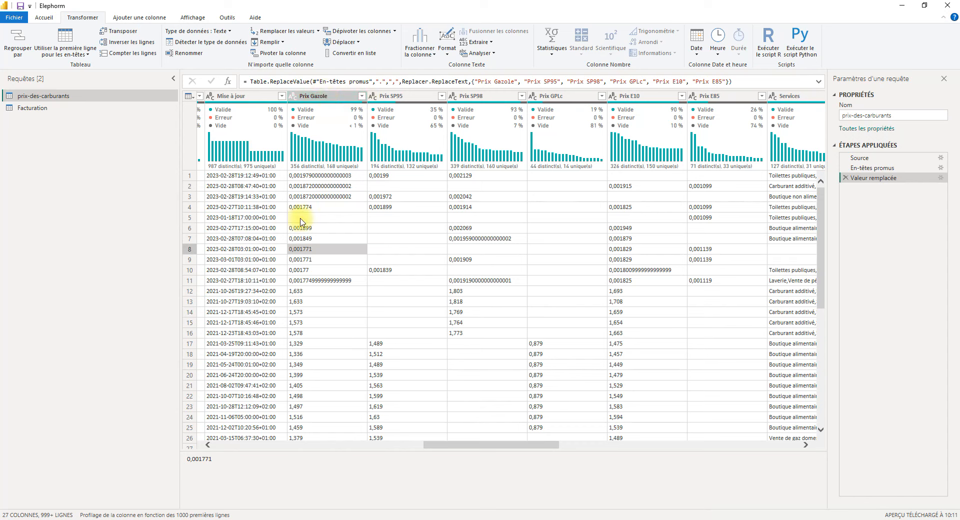
click(311, 238)
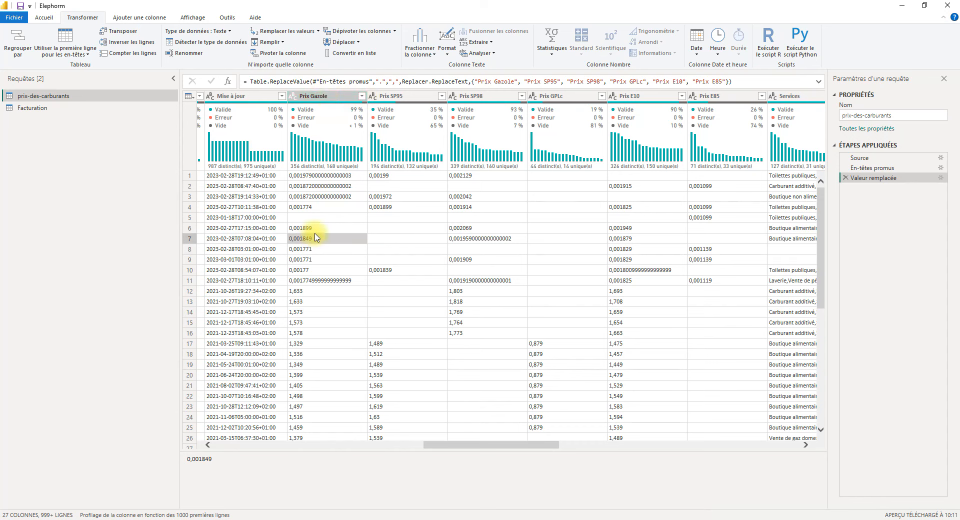
key(ctrl+a)
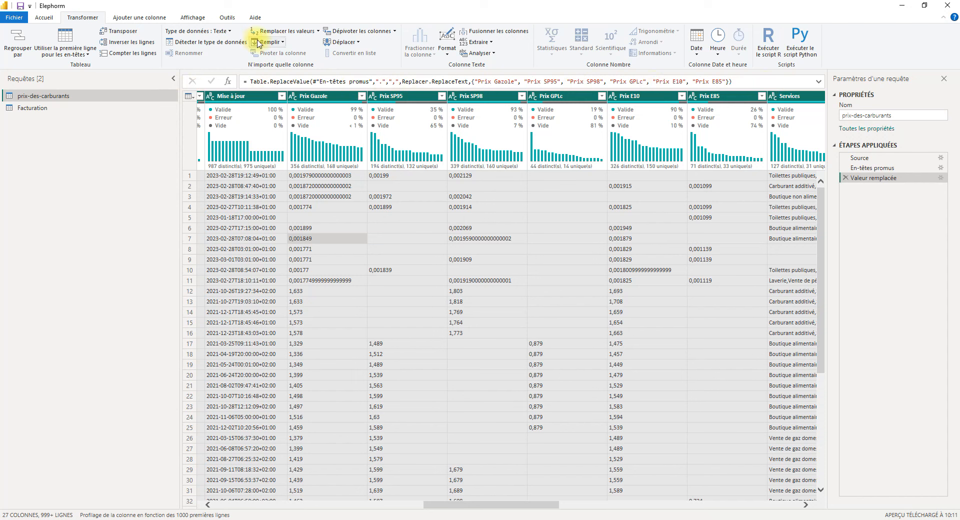
click(189, 44)
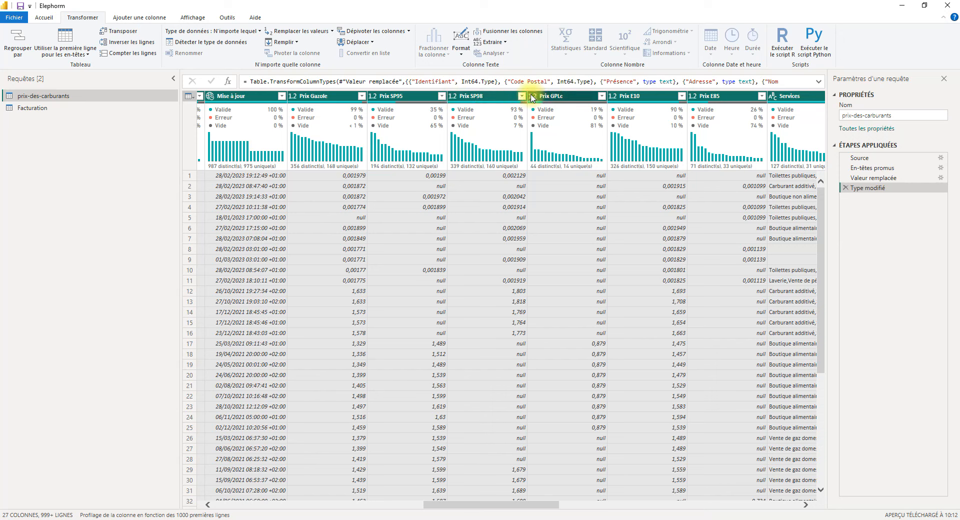
Filter the Prix Gazole column to keep only rows with a value greater than or equal to 1.
click(394, 240)
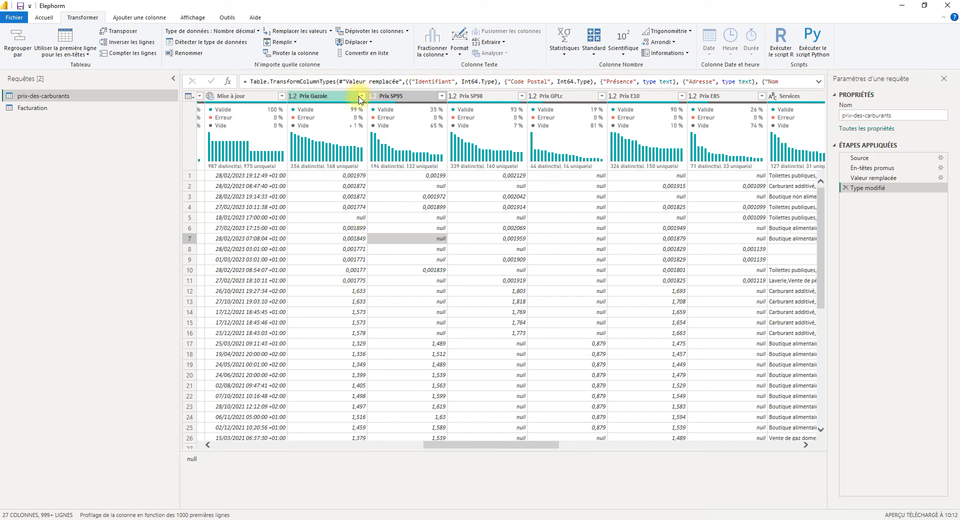
click(362, 97)
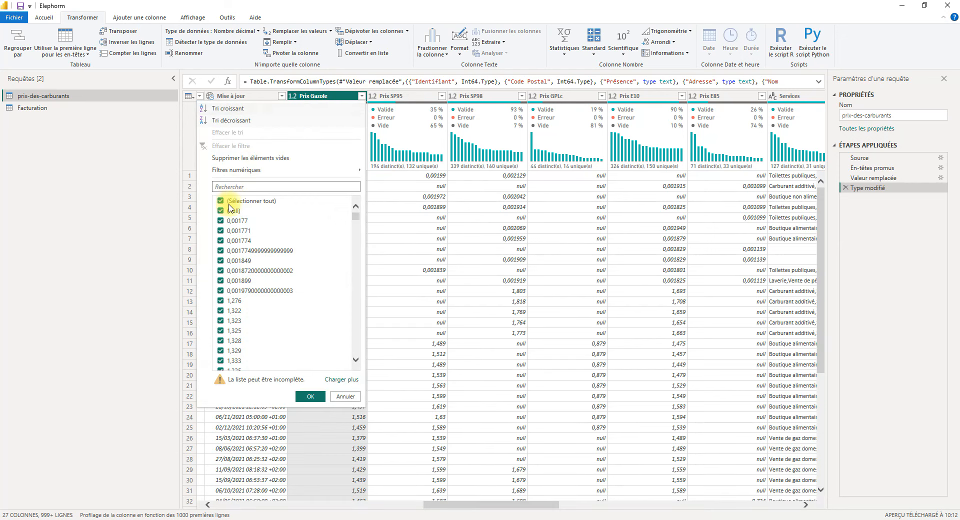
mouse_move(250, 174)
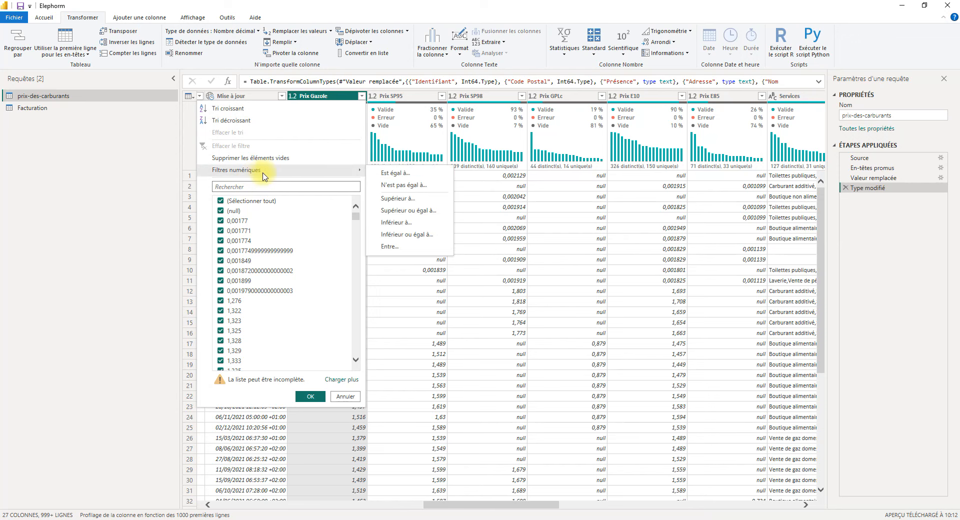
click(409, 210)
click(430, 264)
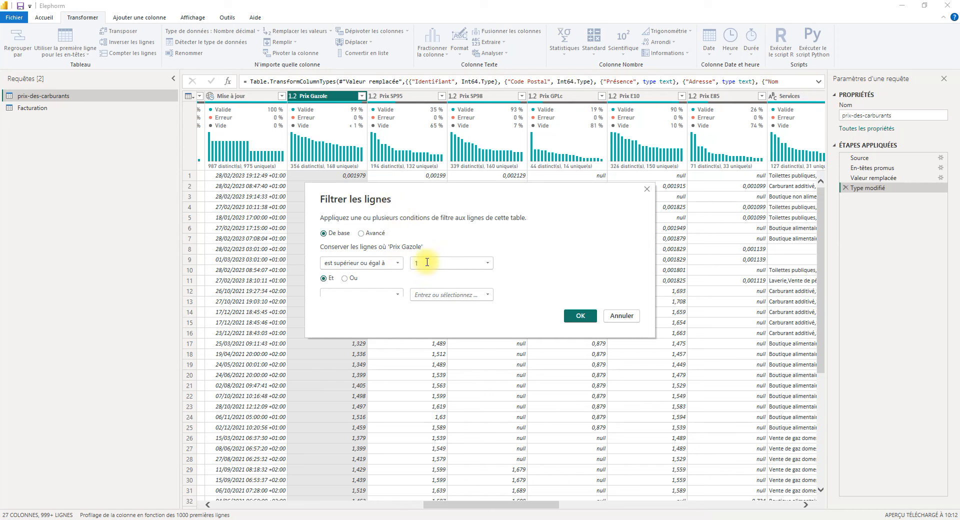
click(576, 316)
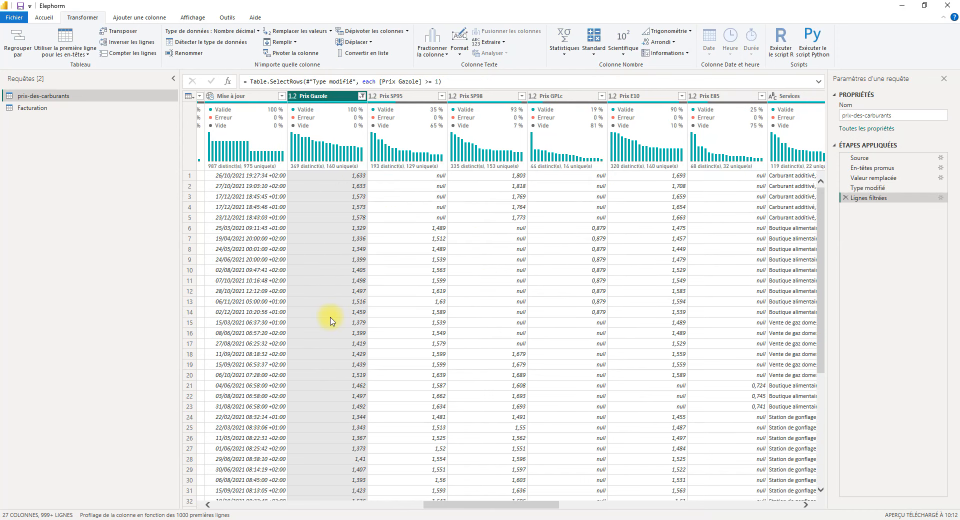
Check the filtered rows along the Prix Gazole column for remaining implausible prices.
scroll(300, 234, down, 6)
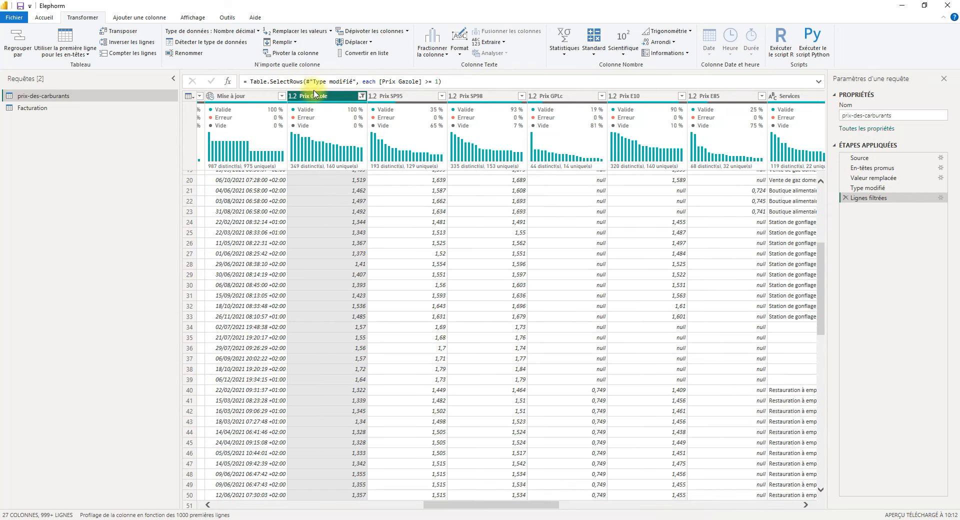
scroll(488, 232, down, 2)
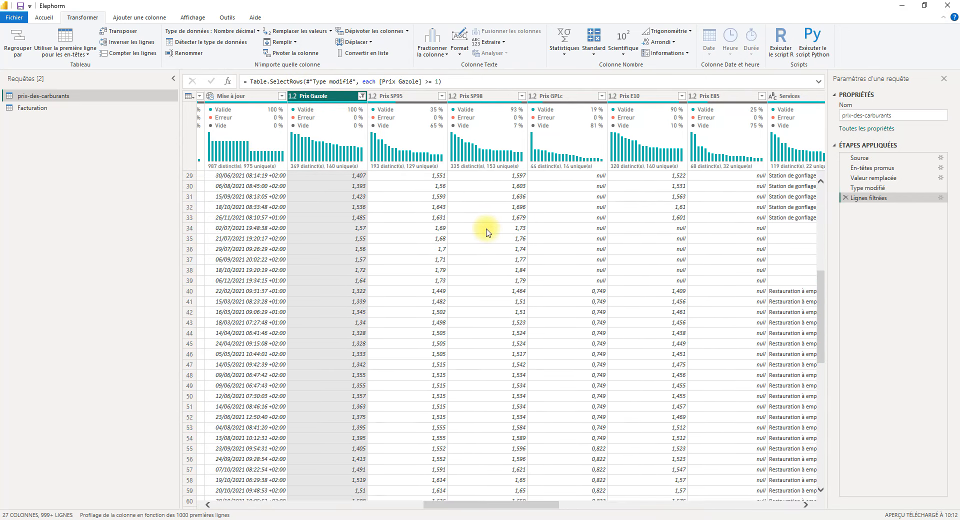
scroll(382, 235, down, 9)
scroll(329, 251, up, 6)
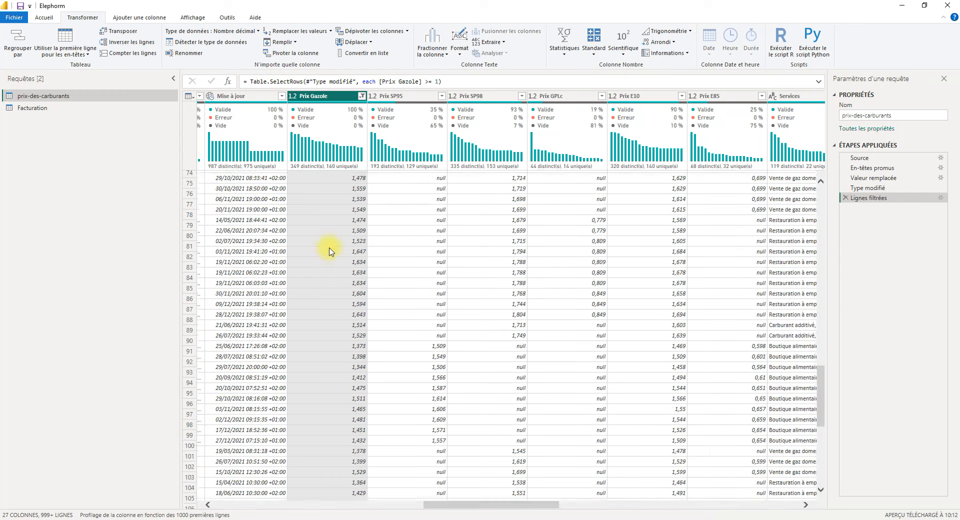
scroll(329, 251, up, 11)
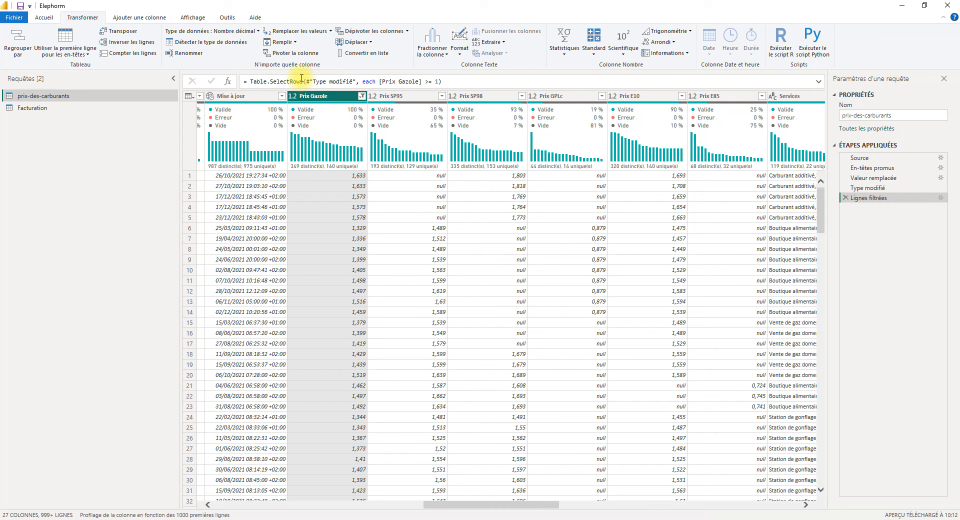
scroll(316, 390, down, 17)
scroll(316, 389, up, 17)
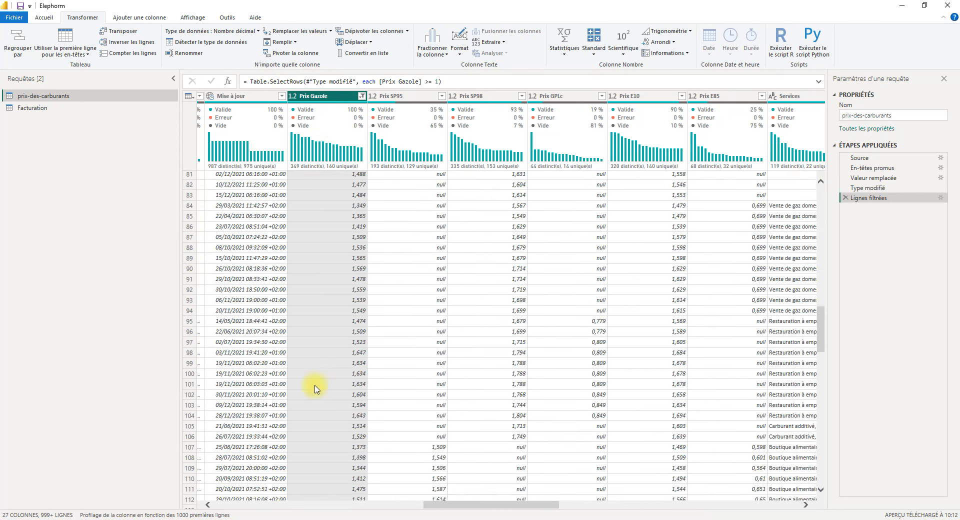
Remove the Code Officiel EPCI column from the prix-des-carburants query.
drag(511, 508, 811, 472)
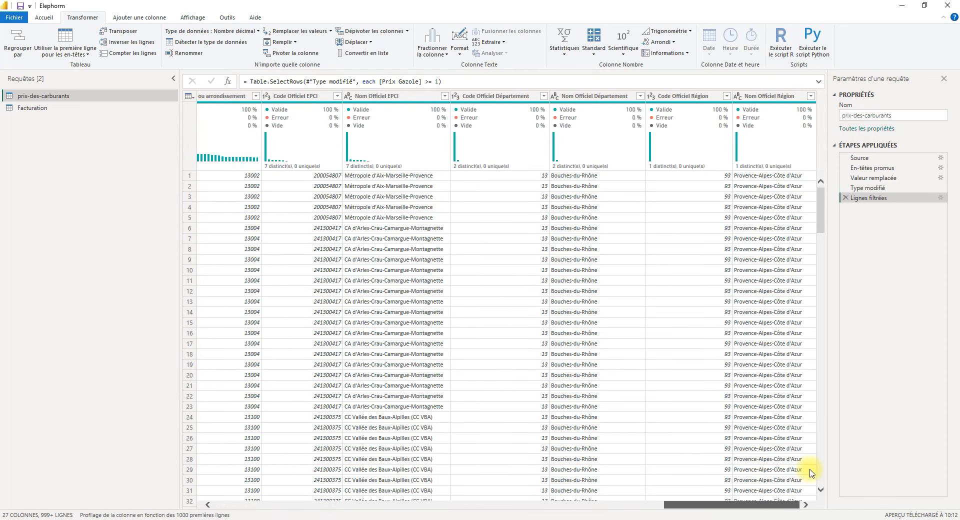
click(680, 96)
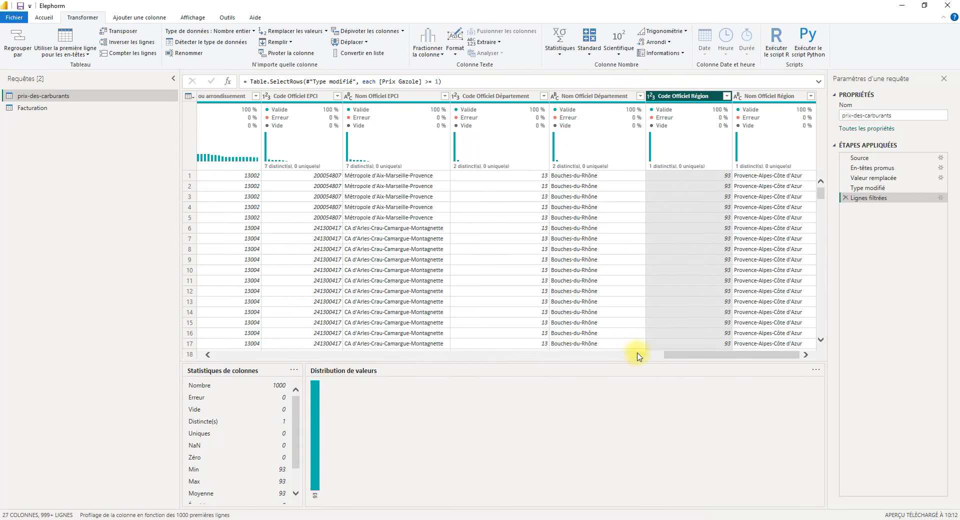
drag(678, 356, 642, 354)
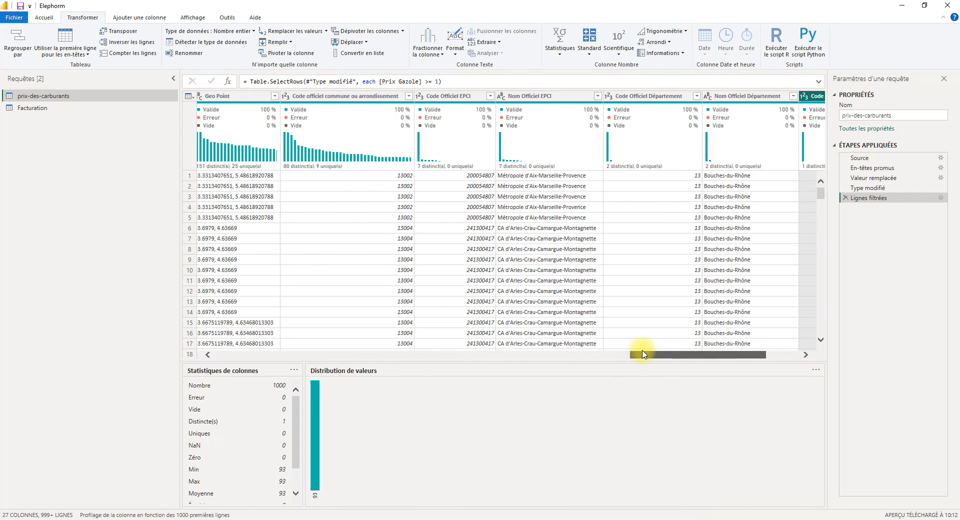
click(463, 96)
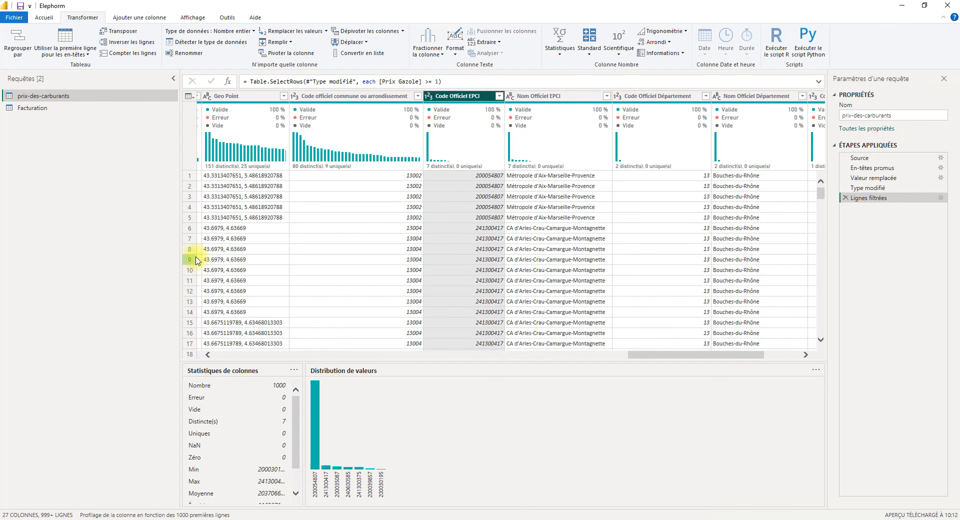
key(Delete)
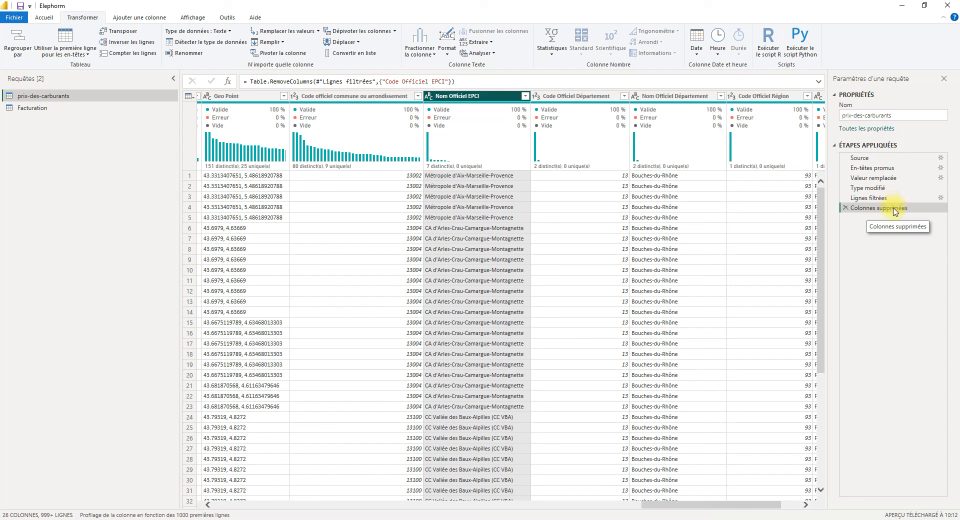
Delete the Colonnes supprimées step to bring back Code Officiel EPCI, and remove that column again.
click(845, 208)
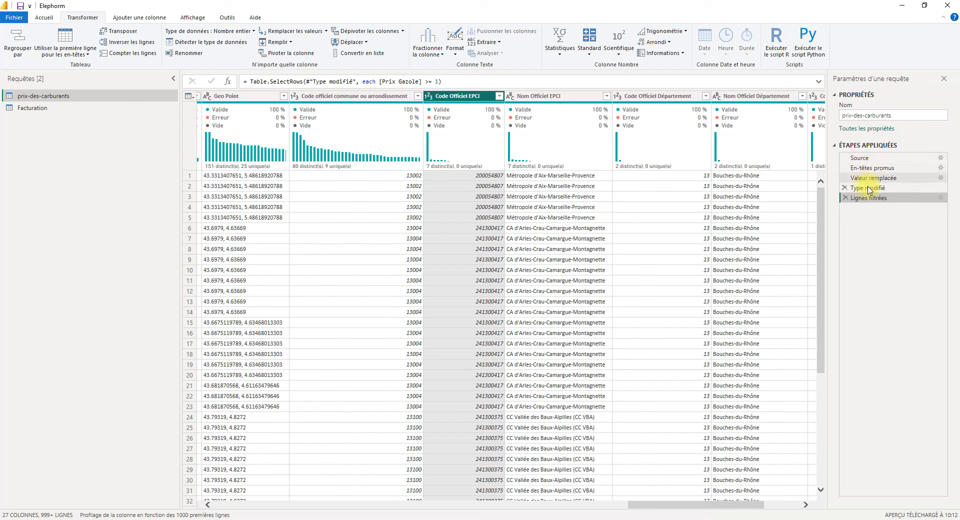
click(469, 98)
key(Delete)
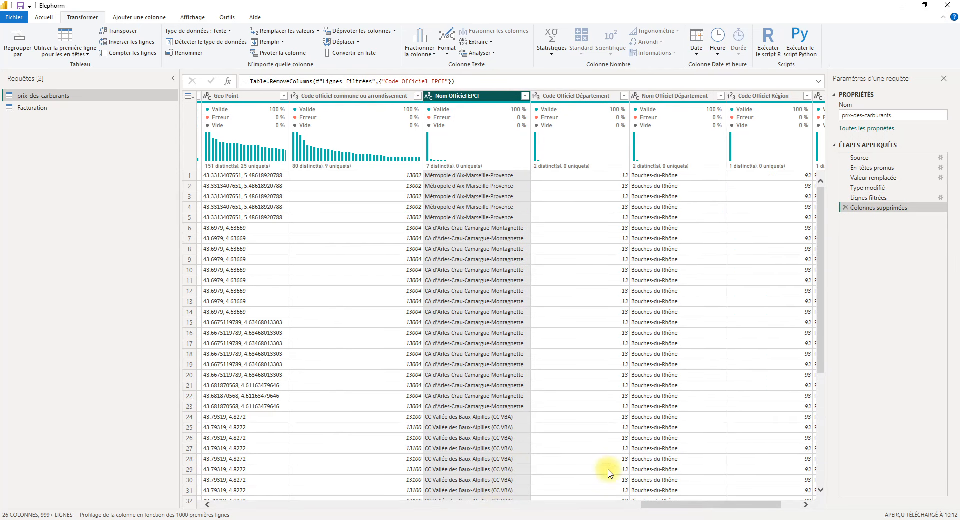
Split the Geo Point column of prix-des-carburants by a custom comma delimiter at each occurrence.
drag(650, 506, 589, 505)
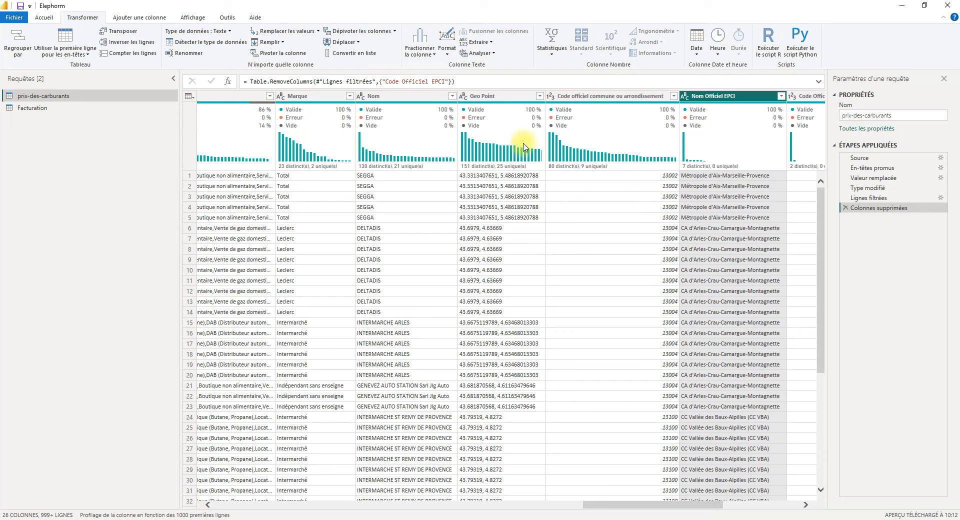
click(490, 97)
right_click(484, 101)
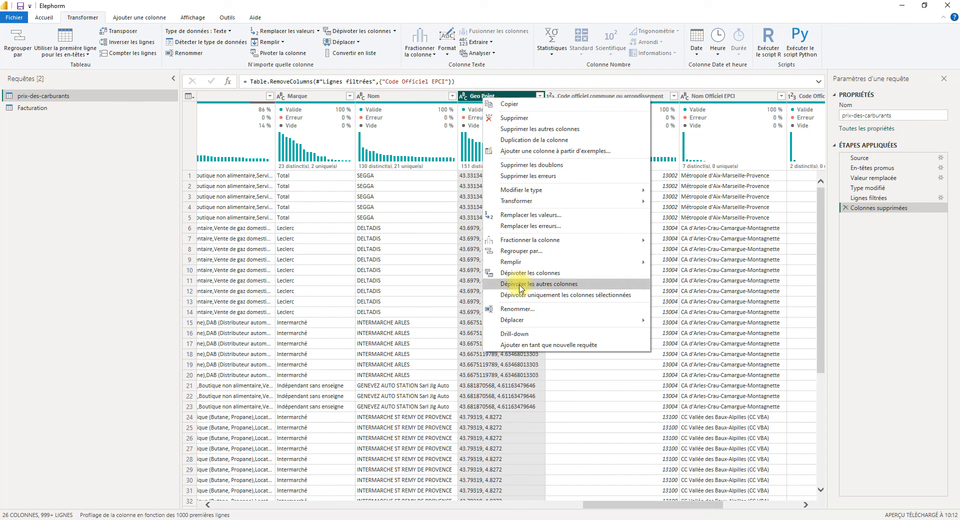
mouse_move(523, 240)
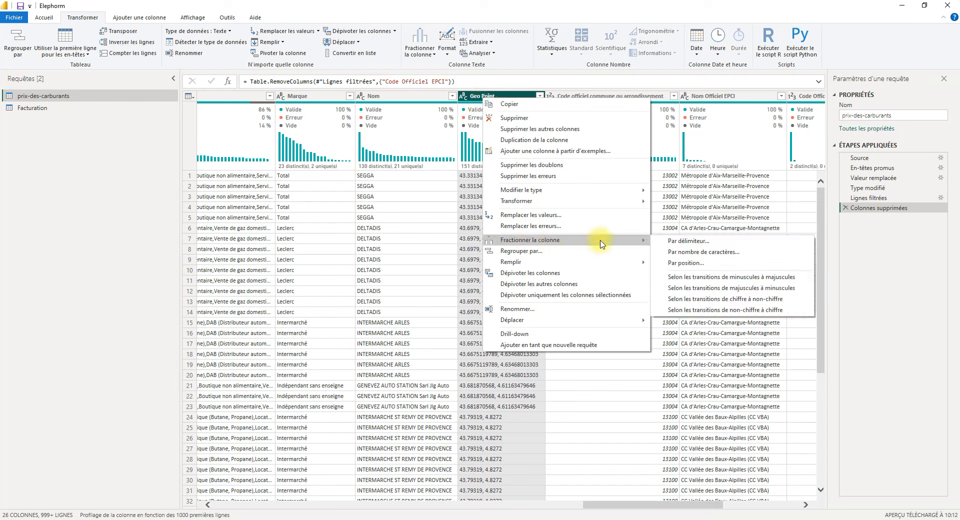
click(687, 244)
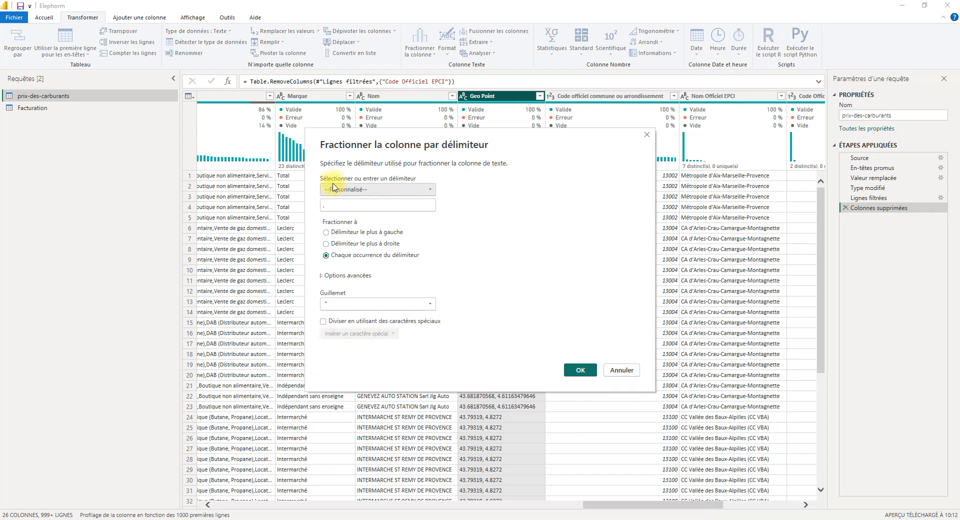
click(343, 205)
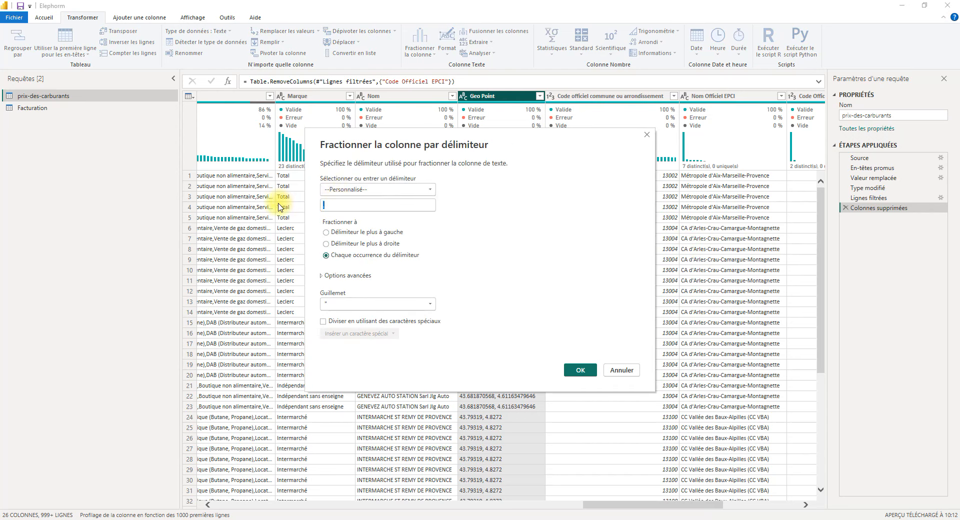
text(,)
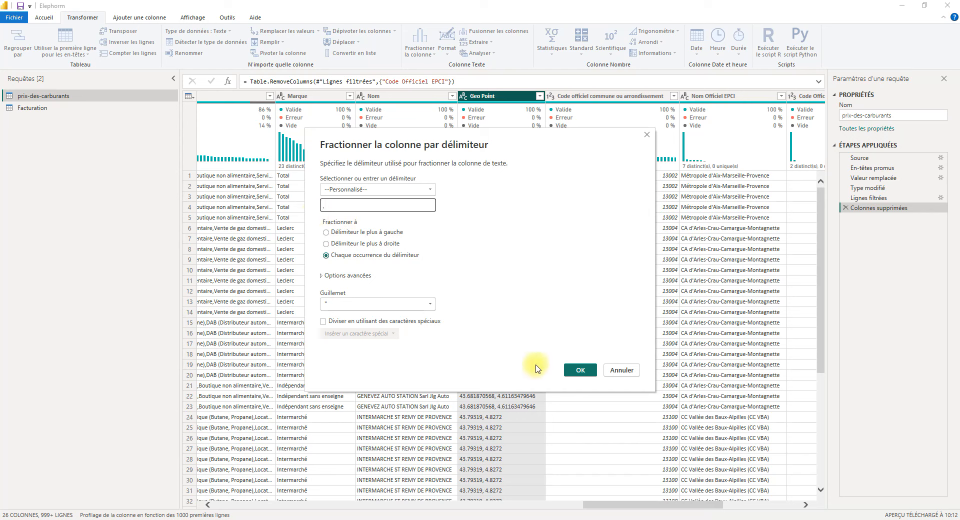
click(580, 370)
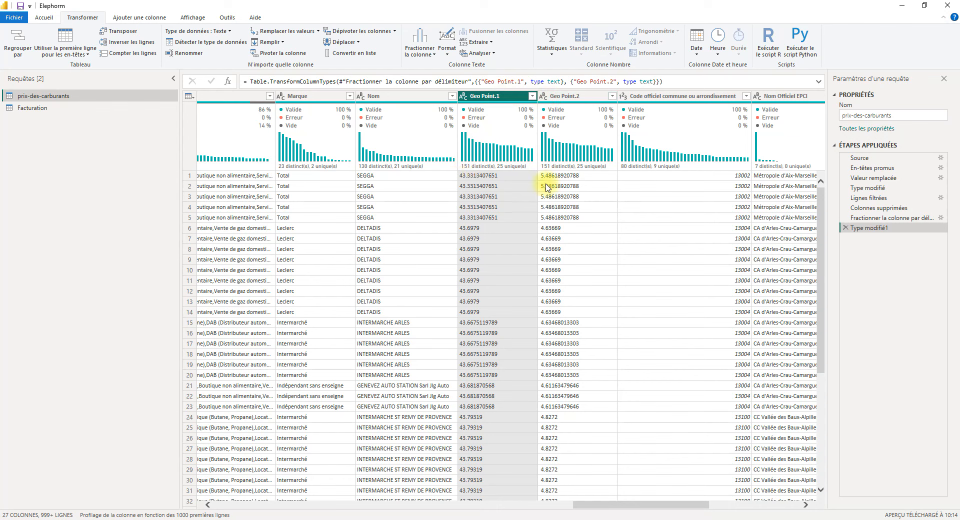
Replace "." with "," in the Geo Point.1 and Geo Point.2 columns and auto-detect their data type.
ctrl+click(565, 96)
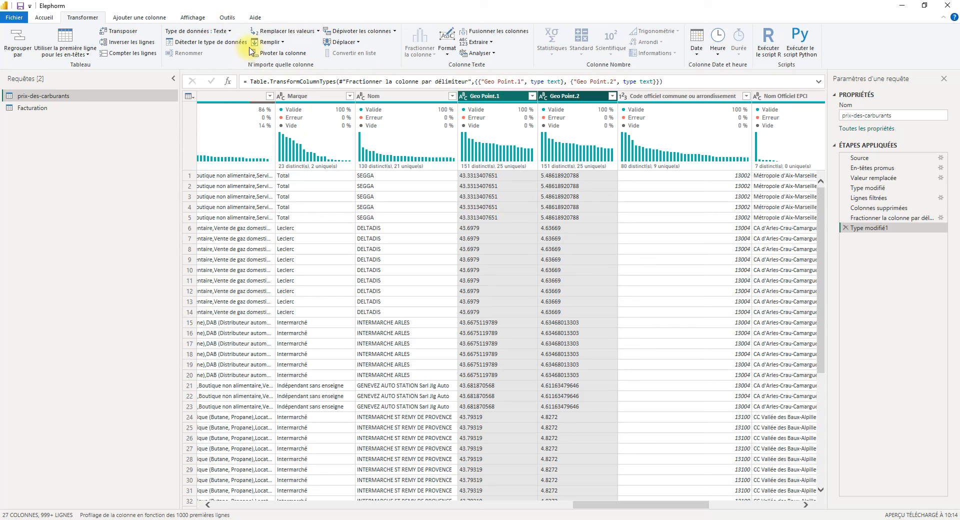
click(265, 32)
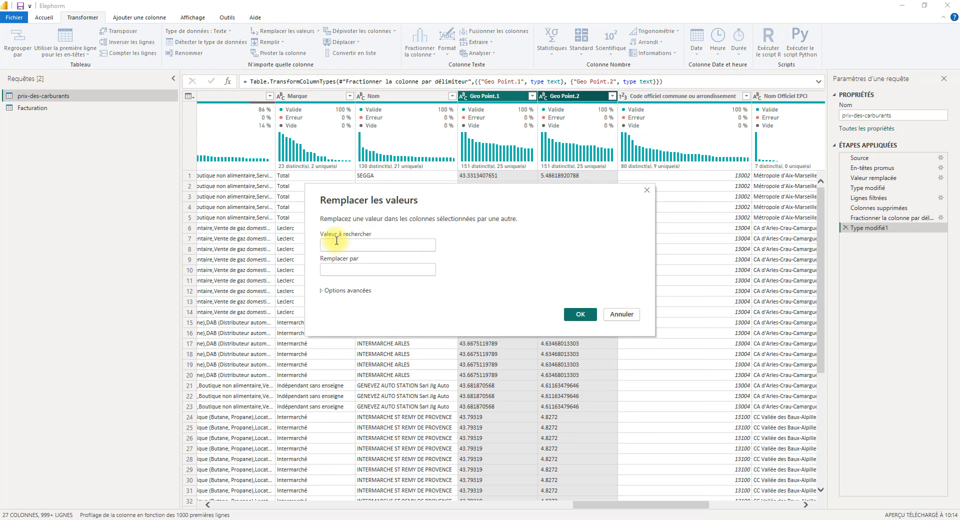
text(.)
click(406, 269)
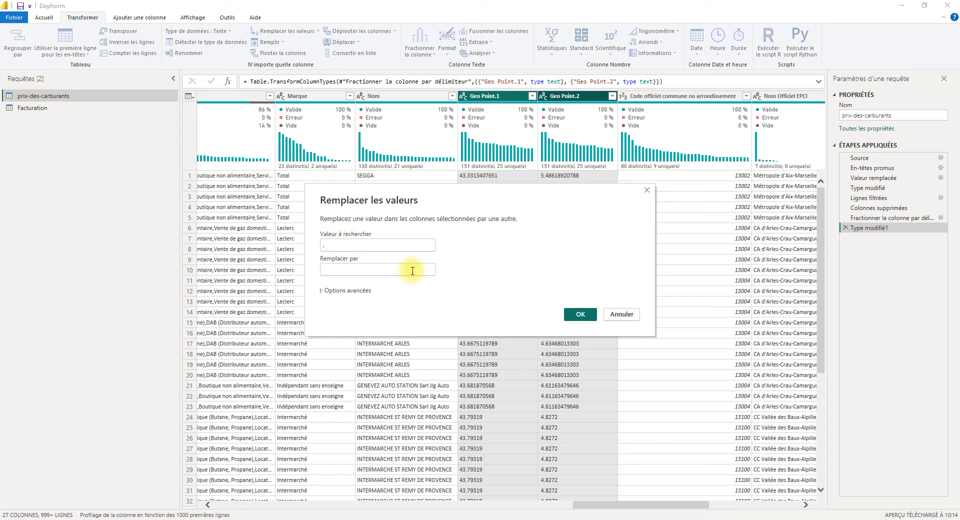
text(,)
click(580, 314)
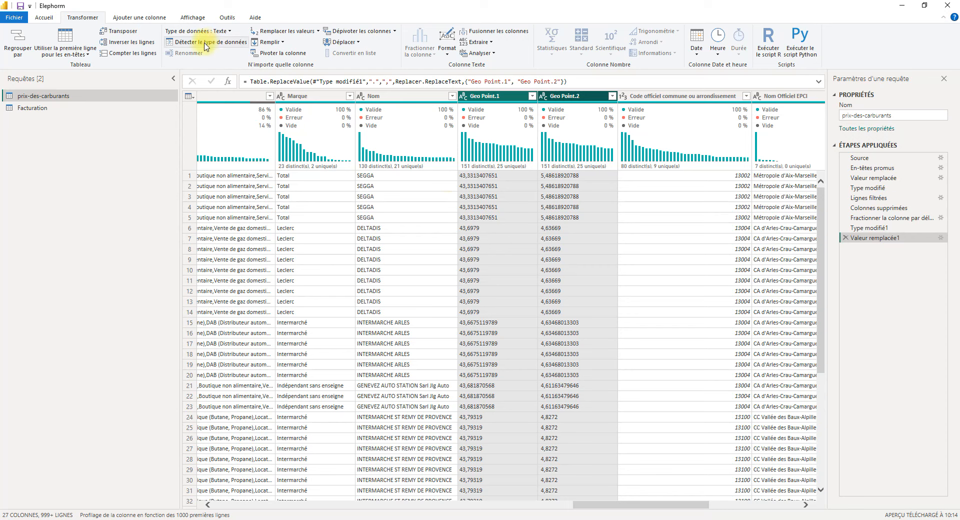
click(205, 44)
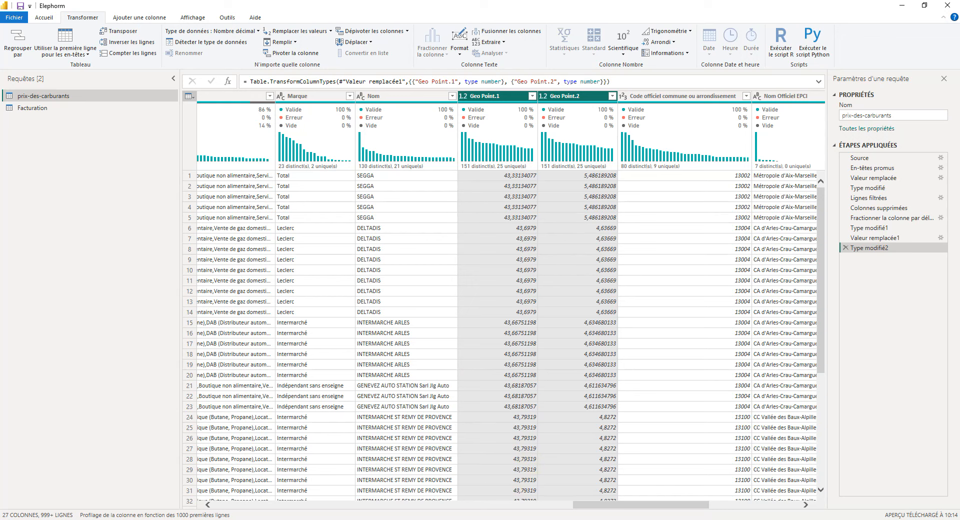
View the Facturation query, close the query editor applying all changes, and review the loaded fields of both tables.
drag(605, 505, 216, 472)
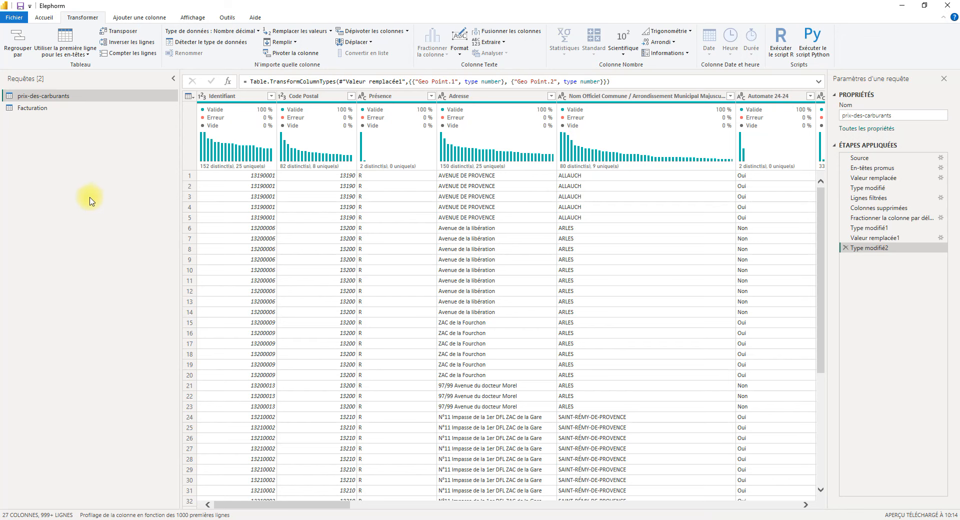
click(17, 109)
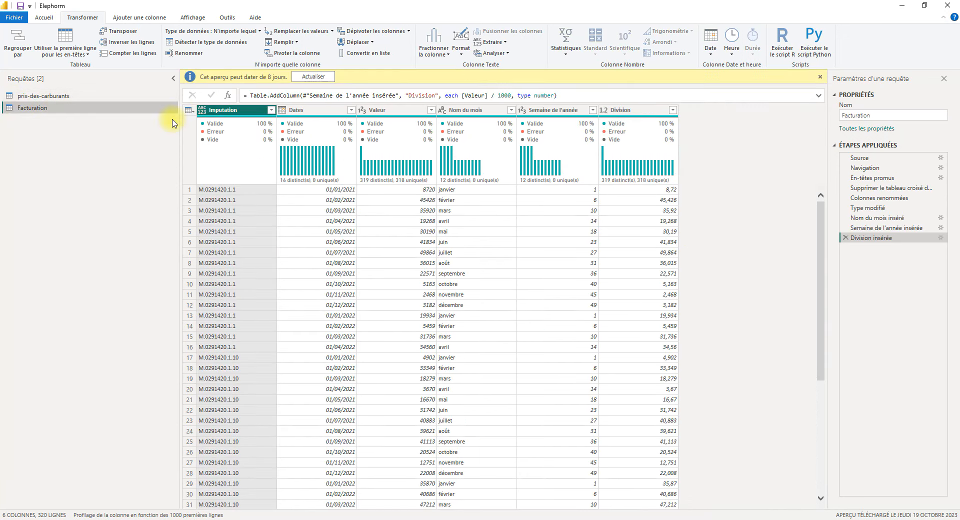
click(44, 17)
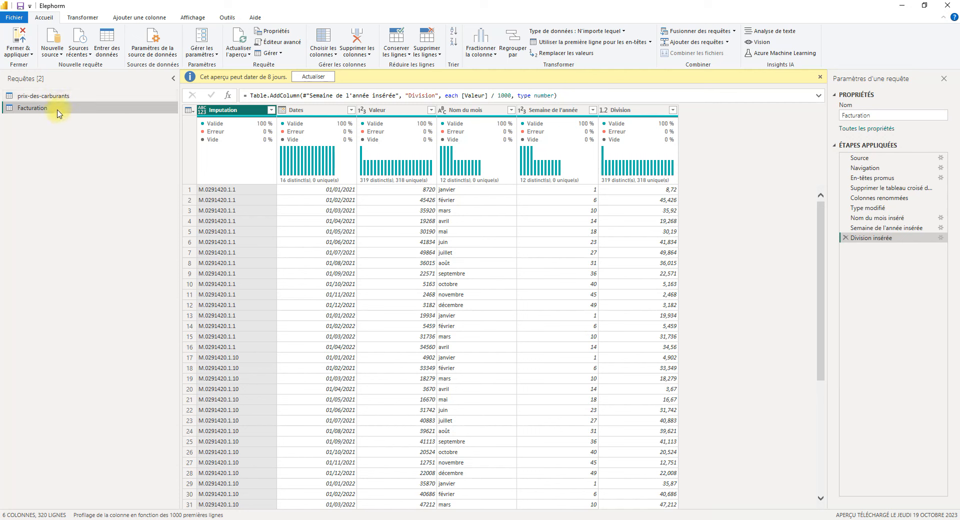
click(24, 39)
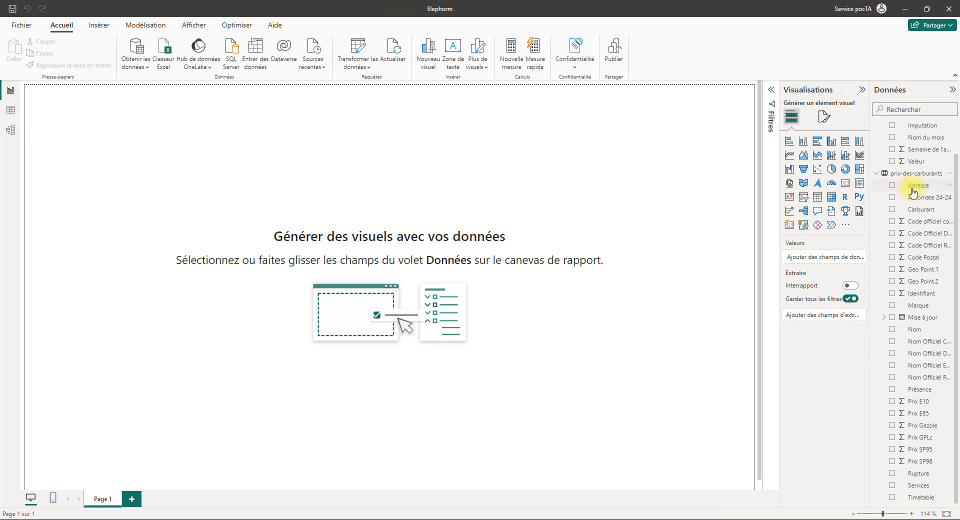
scroll(911, 193, up, 2)
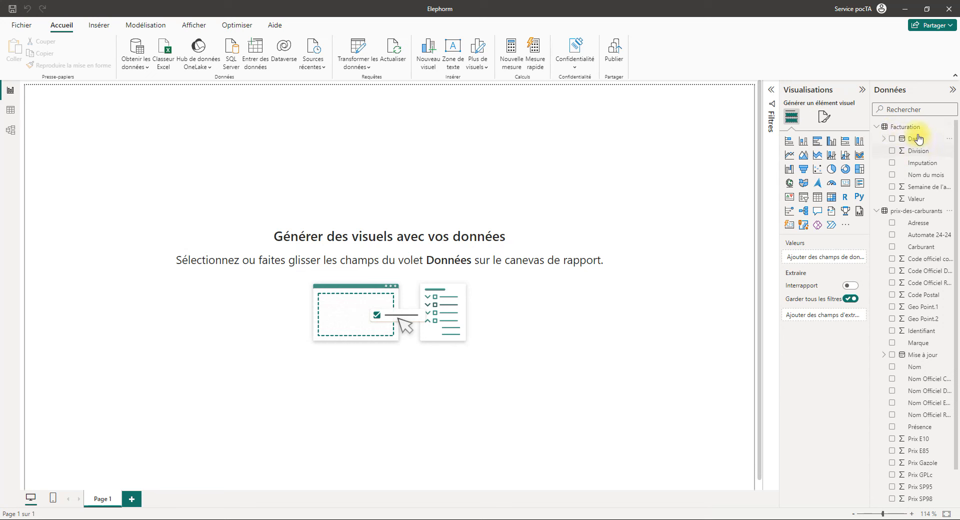
scroll(926, 207, down, 1)
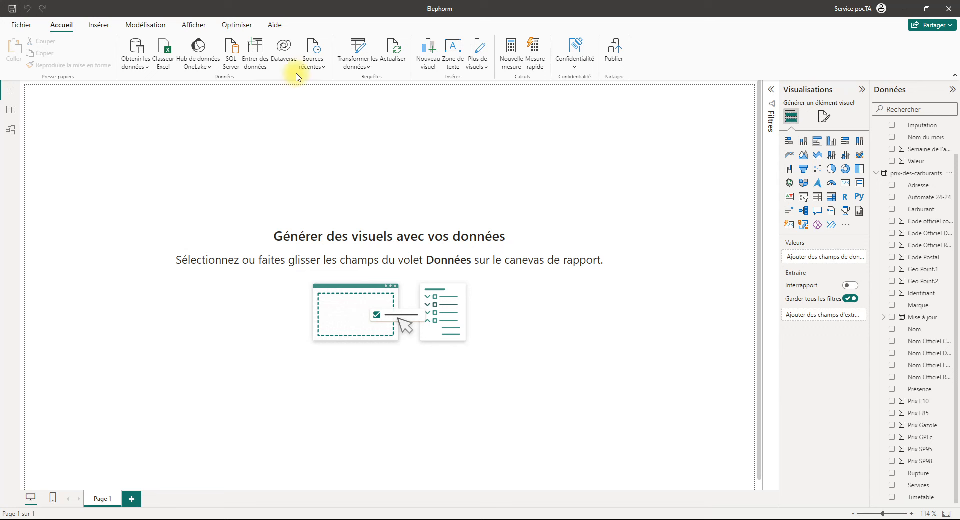
Reopen the query editor, look over the Facturation and prix-des-carburants queries, and return to the report.
click(357, 50)
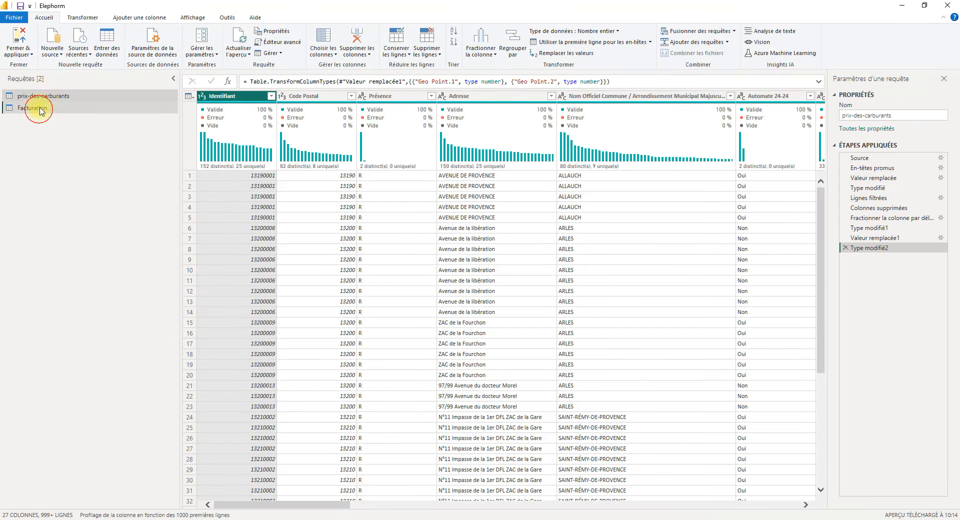
click(32, 107)
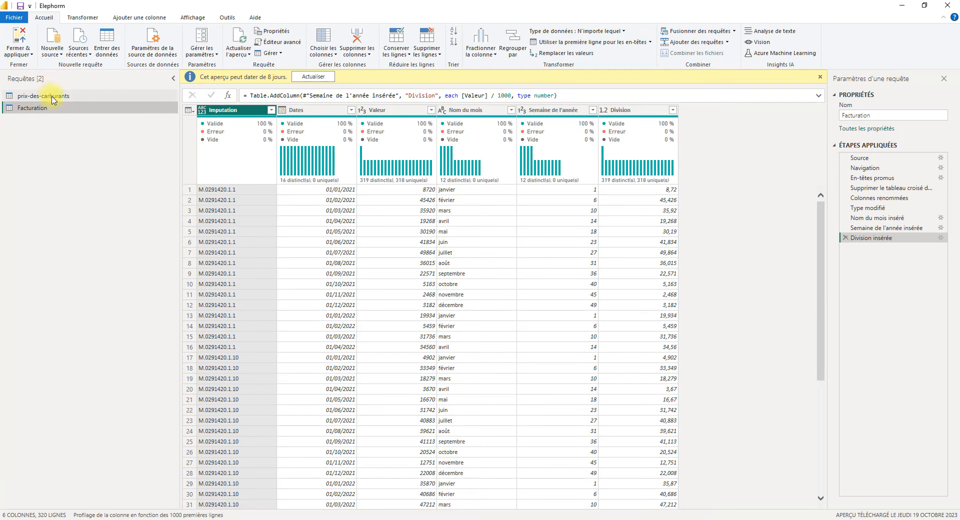
click(46, 96)
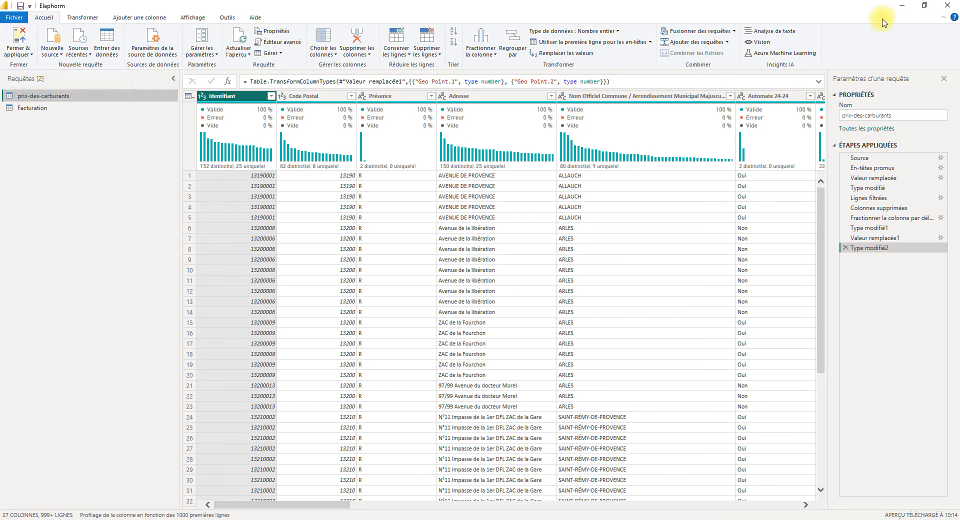
click(948, 5)
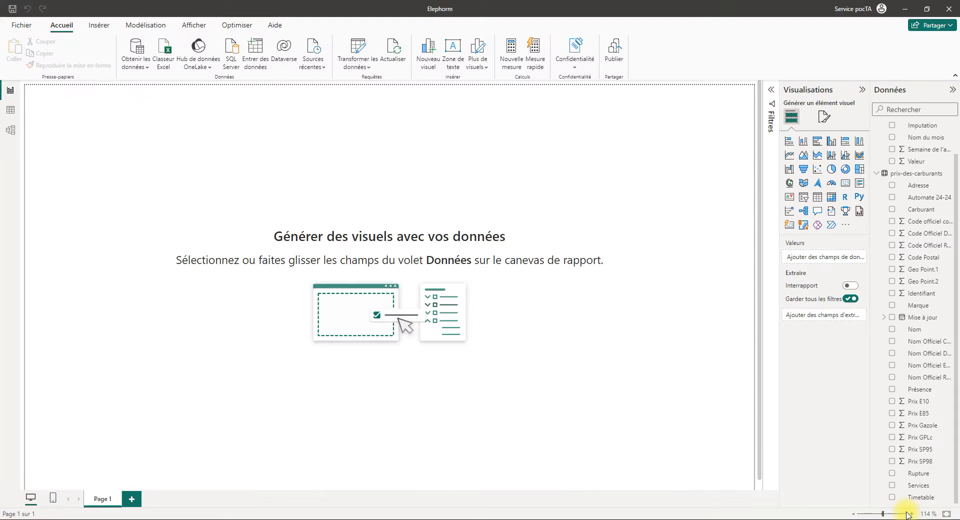